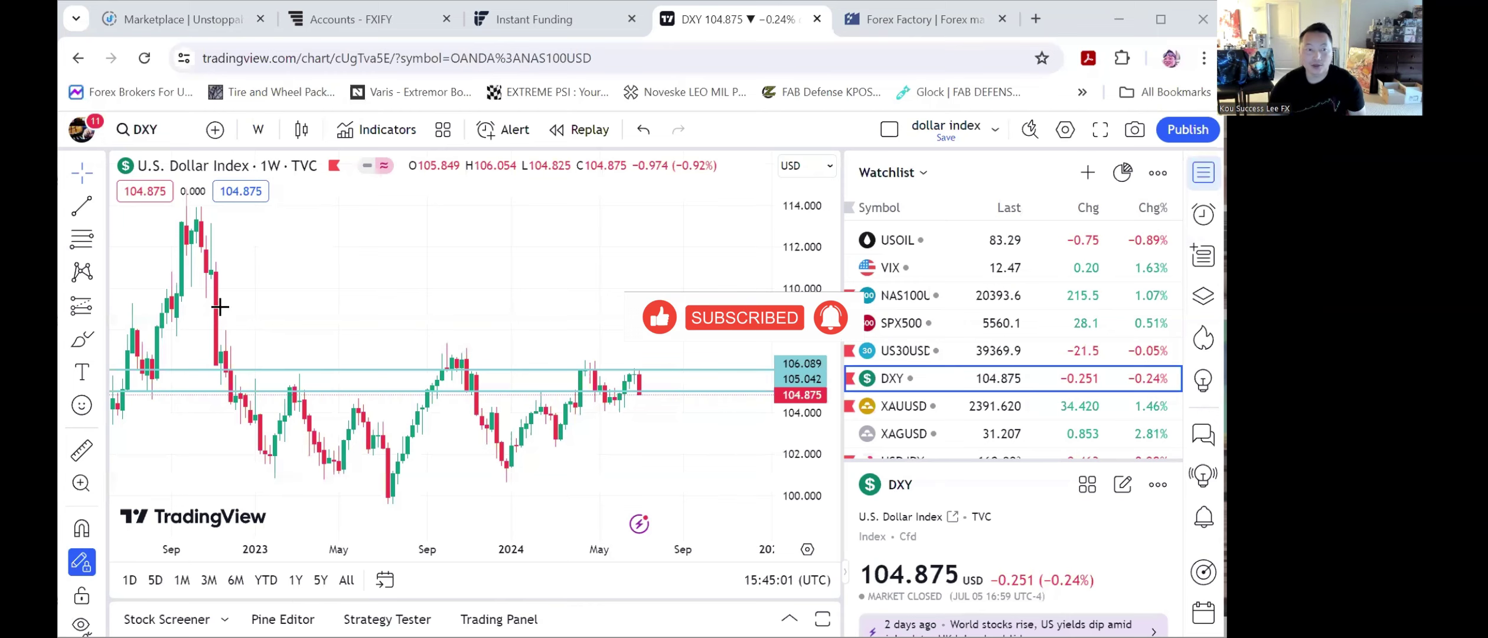
Zoom in on the time axis of the weekly DXY chart
{"action": "scroll", "coordinate": [438, 335], "scroll_direction": "up", "scroll_amount": 3}
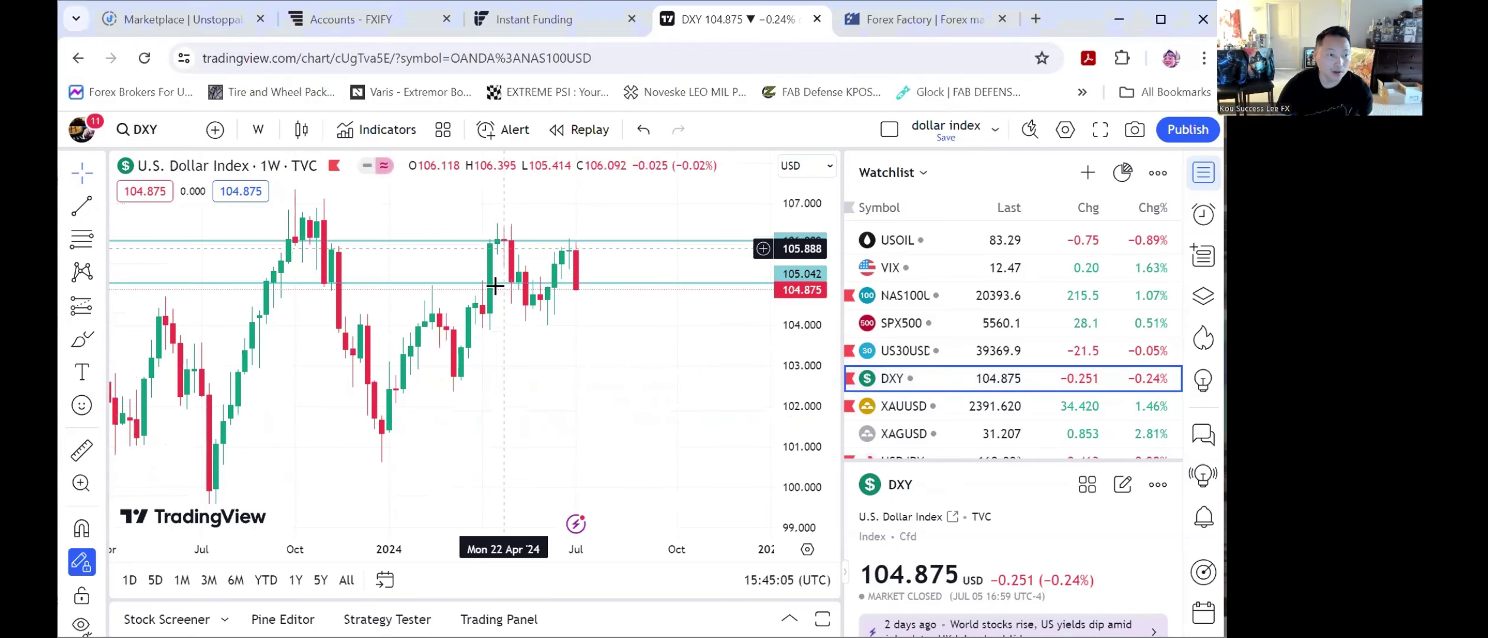
Drag DXY's lower level line from 105.04 down to 104.297, then switch to US30USD
{"action": "left_click", "coordinate": [504, 284]}
{"action": "left_click_drag", "start_coordinate": [503, 284], "coordinate": [496, 308]}
{"action": "left_click", "coordinate": [638, 382]}
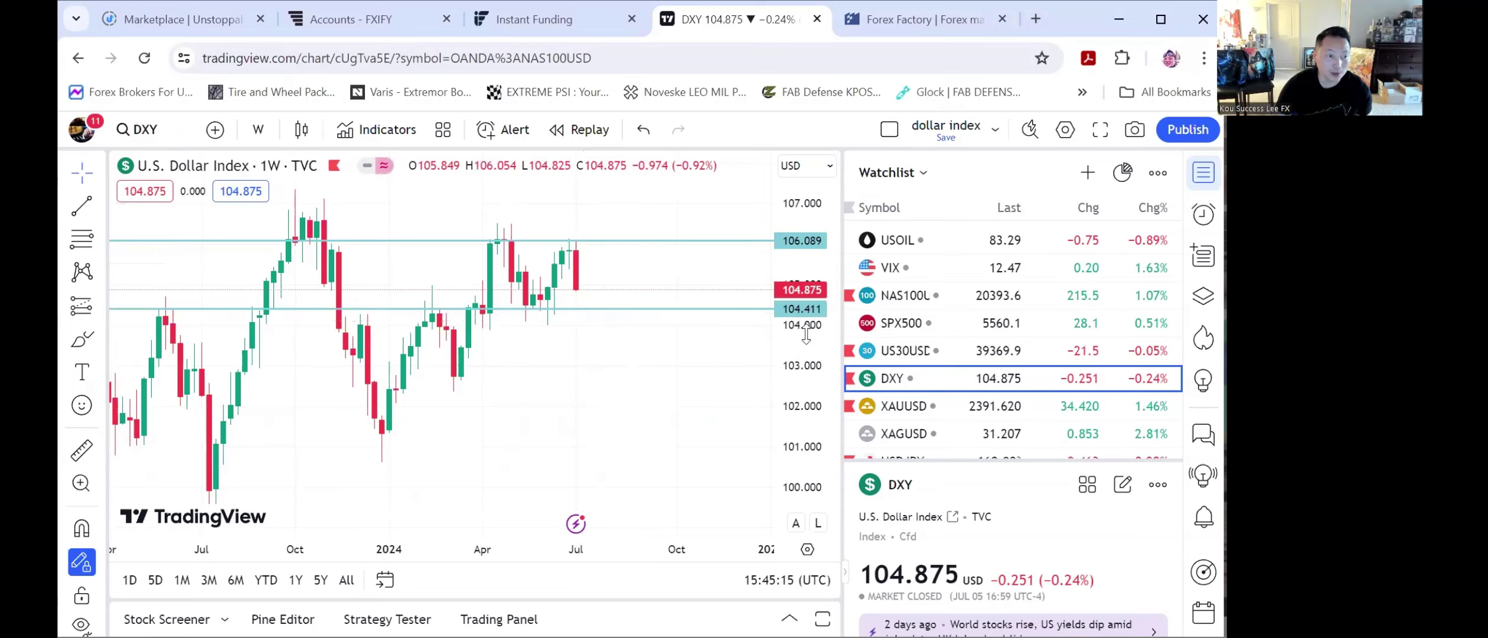
{"action": "left_click_drag", "start_coordinate": [531, 309], "coordinate": [531, 313]}
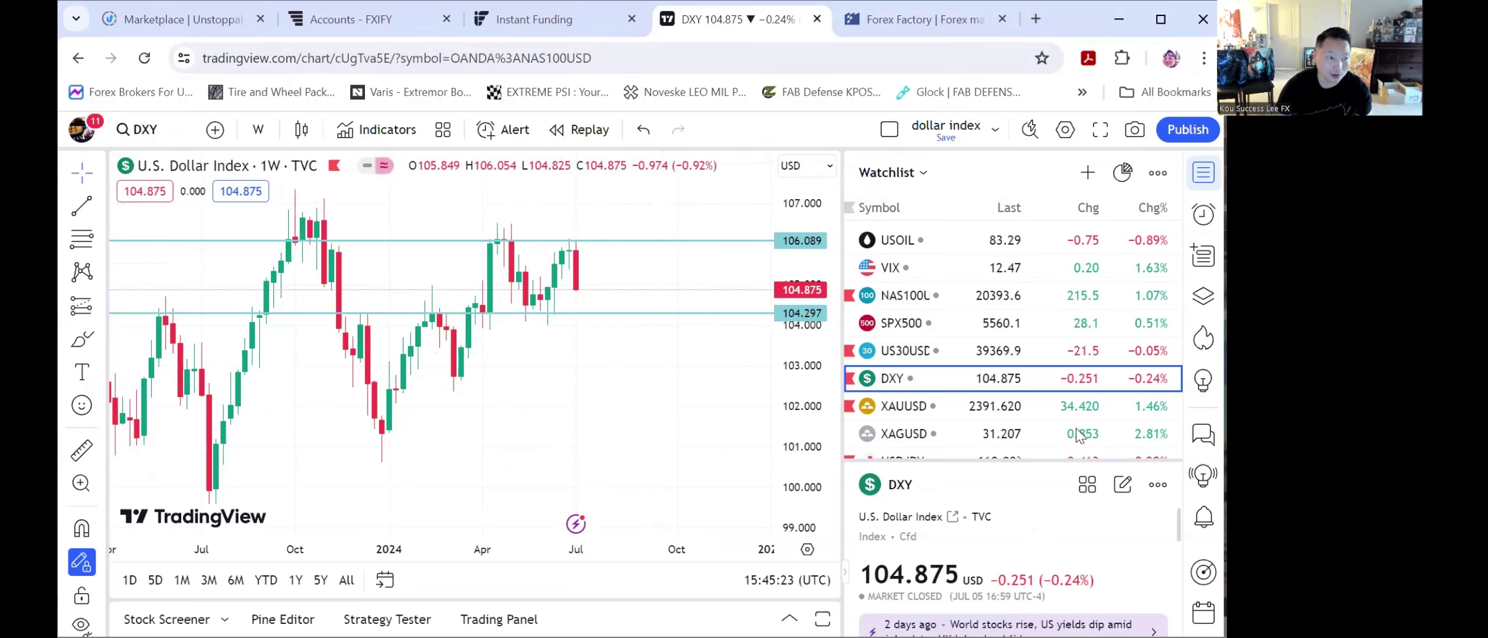
{"action": "left_click", "coordinate": [1037, 353]}
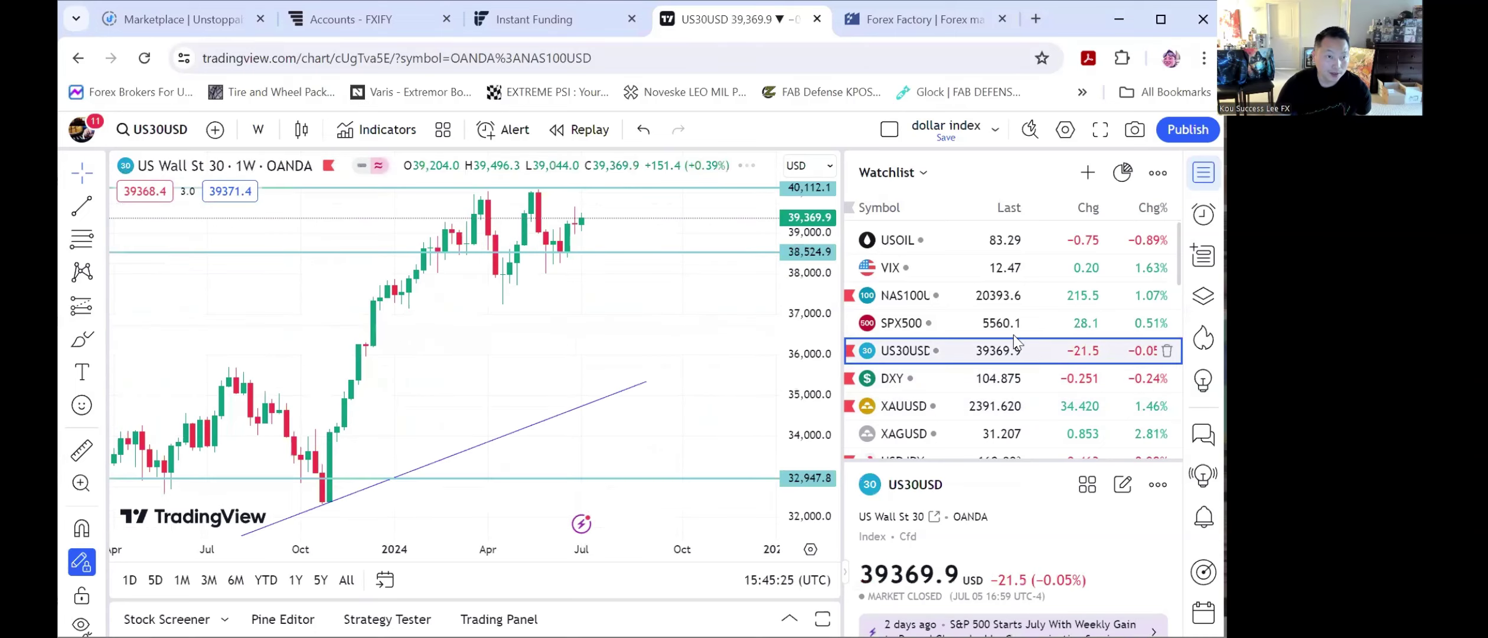
Compare the SPX500, NAS100U and US30USD charts, ending on the SPX500 weekly chart
{"action": "left_click", "coordinate": [941, 319]}
{"action": "left_click", "coordinate": [950, 299]}
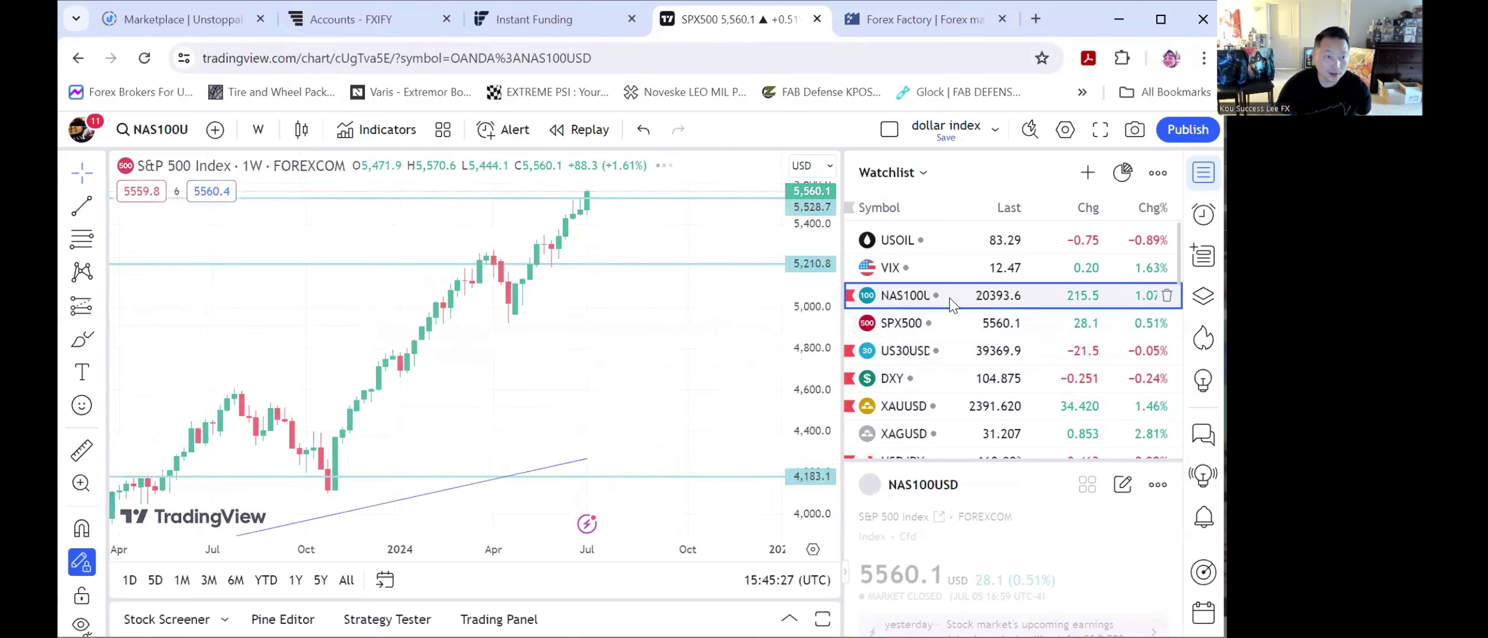
{"action": "left_click", "coordinate": [929, 354]}
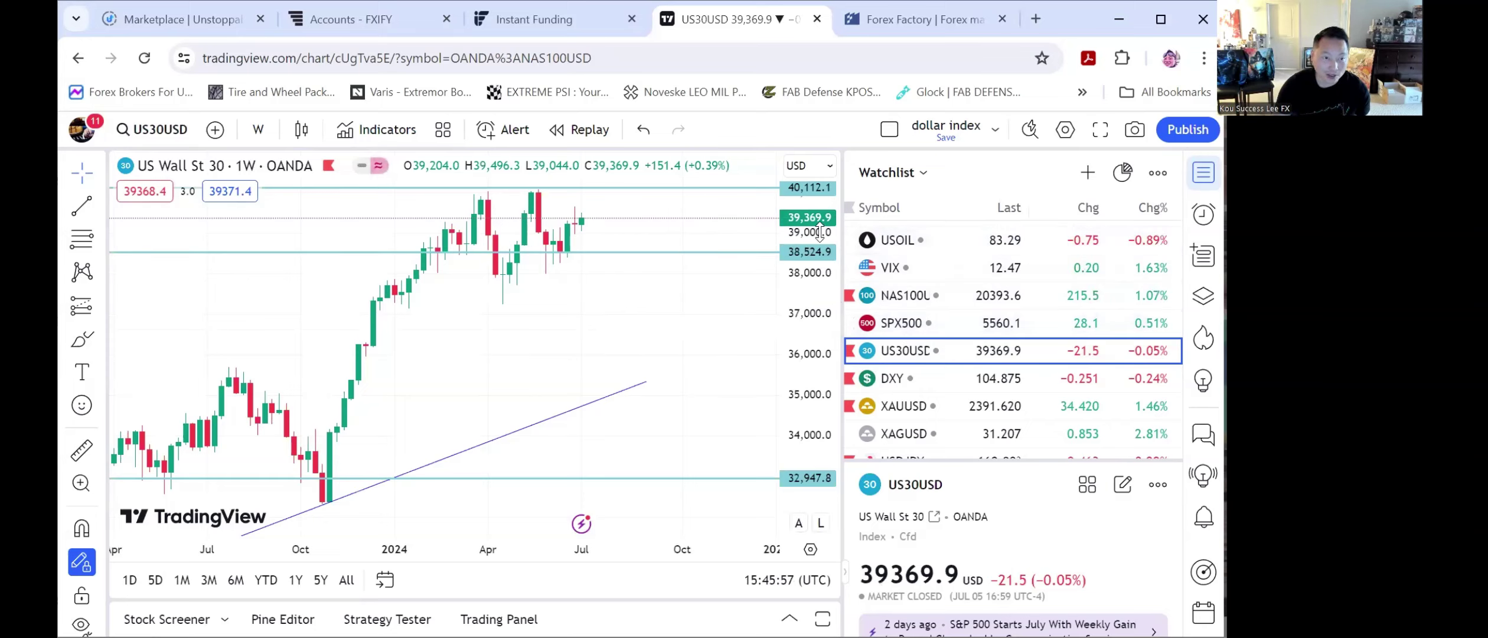
{"action": "left_click", "coordinate": [1018, 321]}
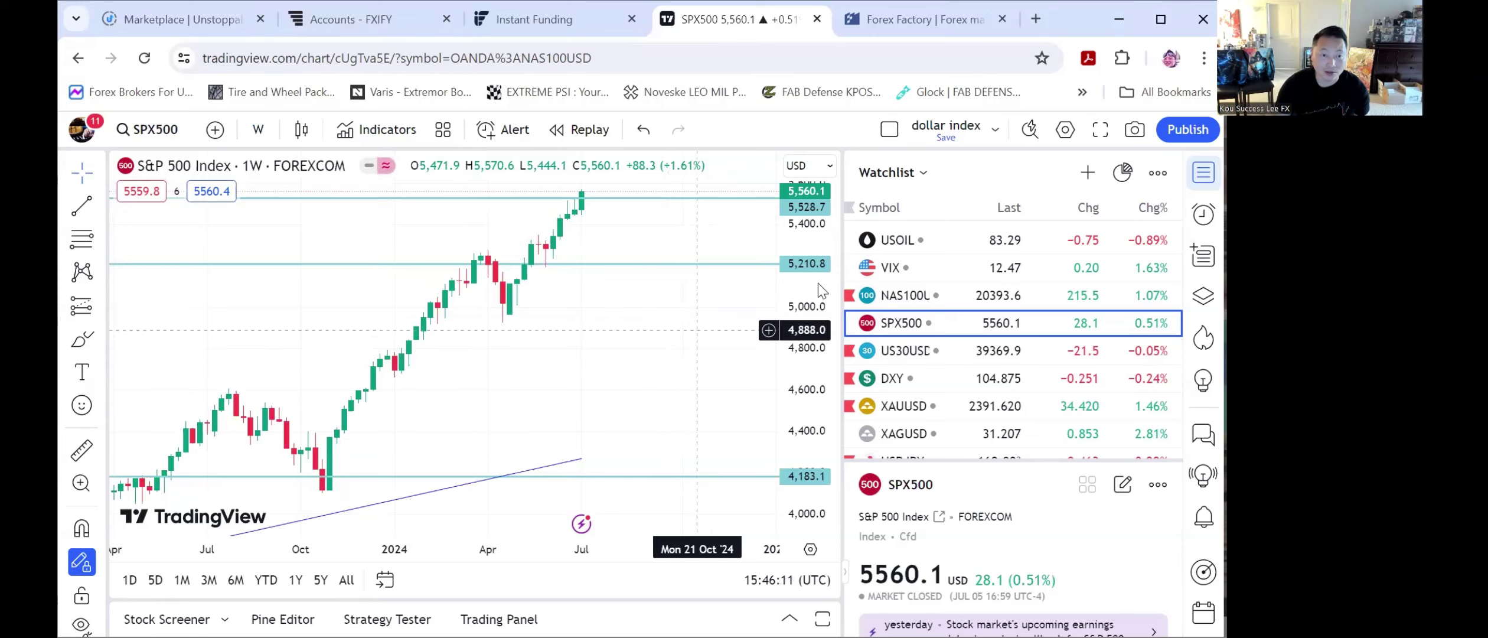
Review the NAS100U chart's levels, then switch to the XAUUSD gold chart
{"action": "left_click", "coordinate": [938, 294]}
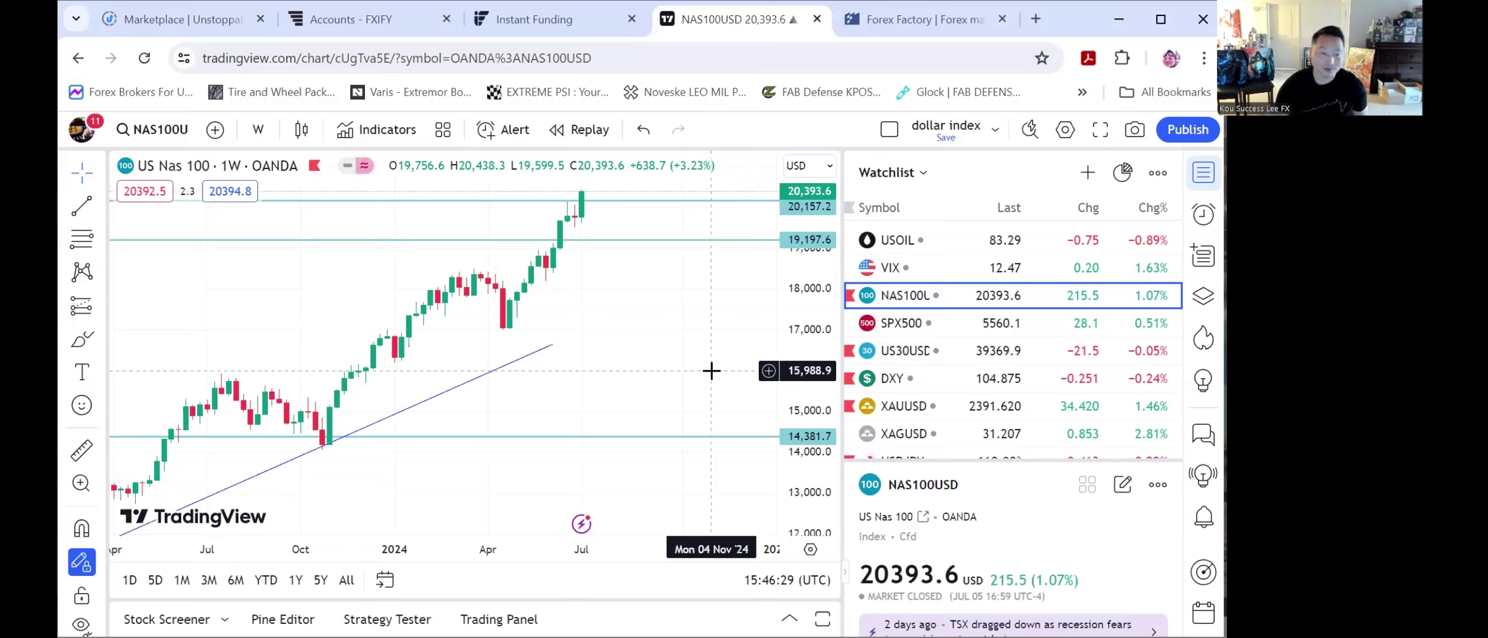
{"action": "left_click", "coordinate": [975, 408]}
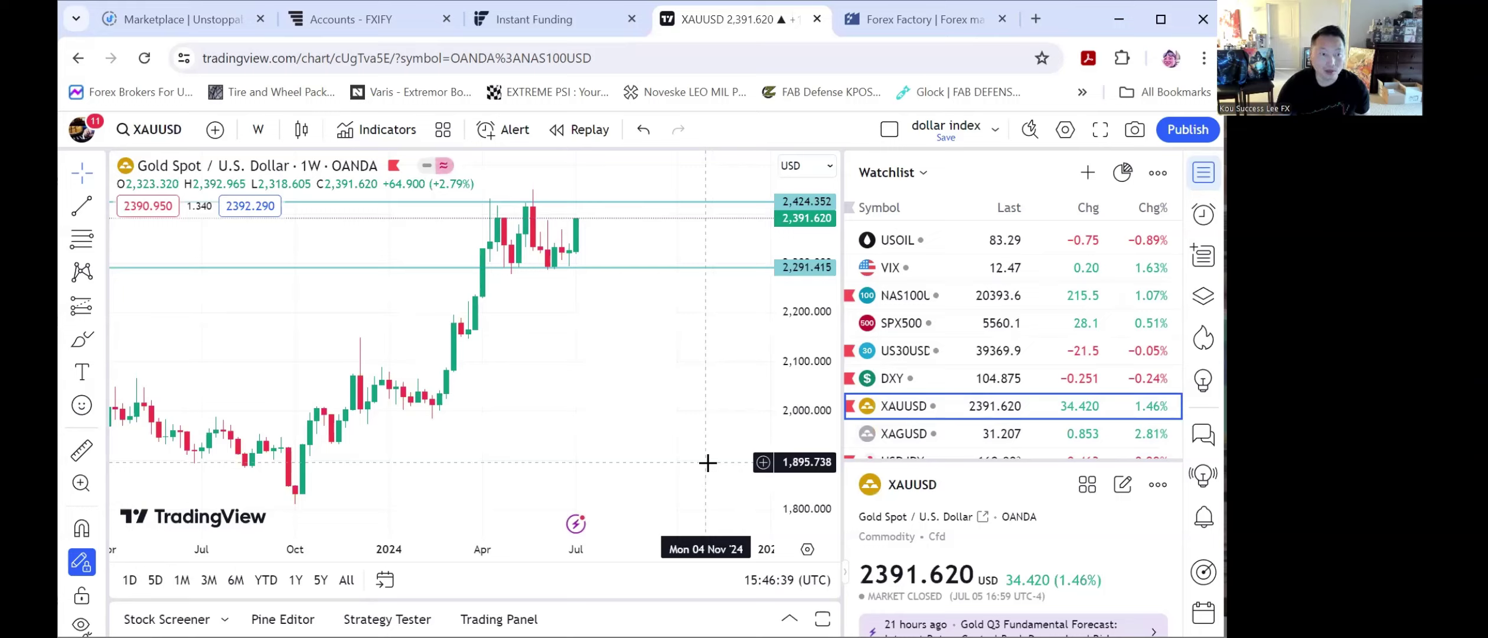
Move gold's upper resistance line up to 2,449.751, then switch to XAGUSD silver
{"action": "left_click_drag", "start_coordinate": [685, 201], "coordinate": [685, 189]}
{"action": "left_click", "coordinate": [625, 423]}
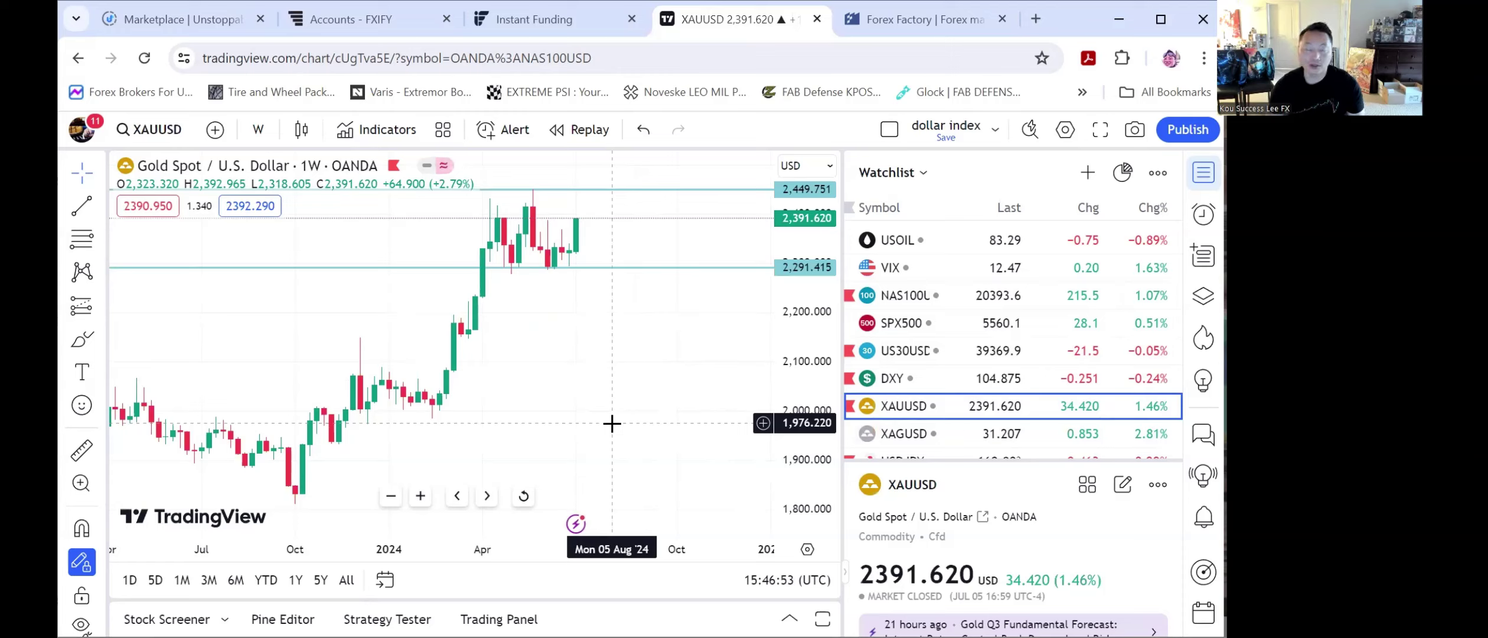
{"action": "left_click", "coordinate": [991, 448]}
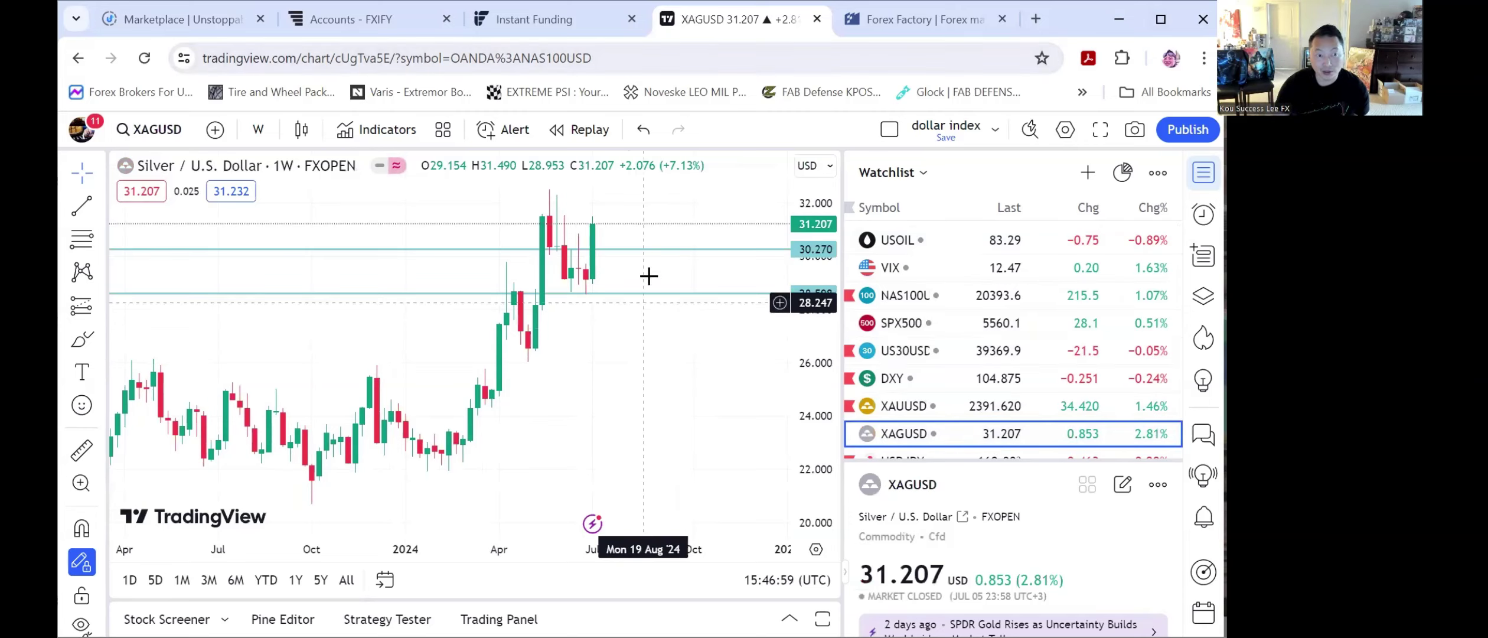
Raise silver's level lines to 31.640 and 30.047, then switch to USDJPY
{"action": "left_click_drag", "start_coordinate": [645, 248], "coordinate": [649, 213]}
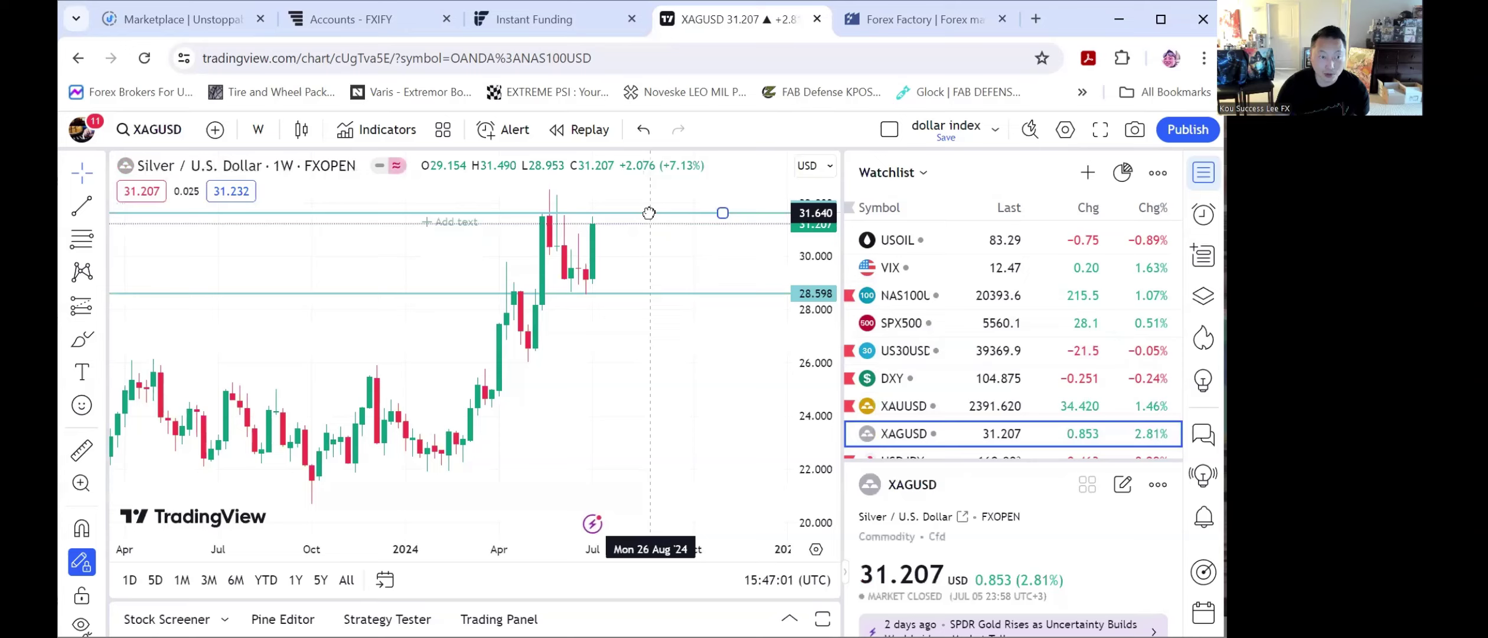
{"action": "left_click_drag", "start_coordinate": [602, 293], "coordinate": [613, 239]}
{"action": "left_click", "coordinate": [691, 360]}
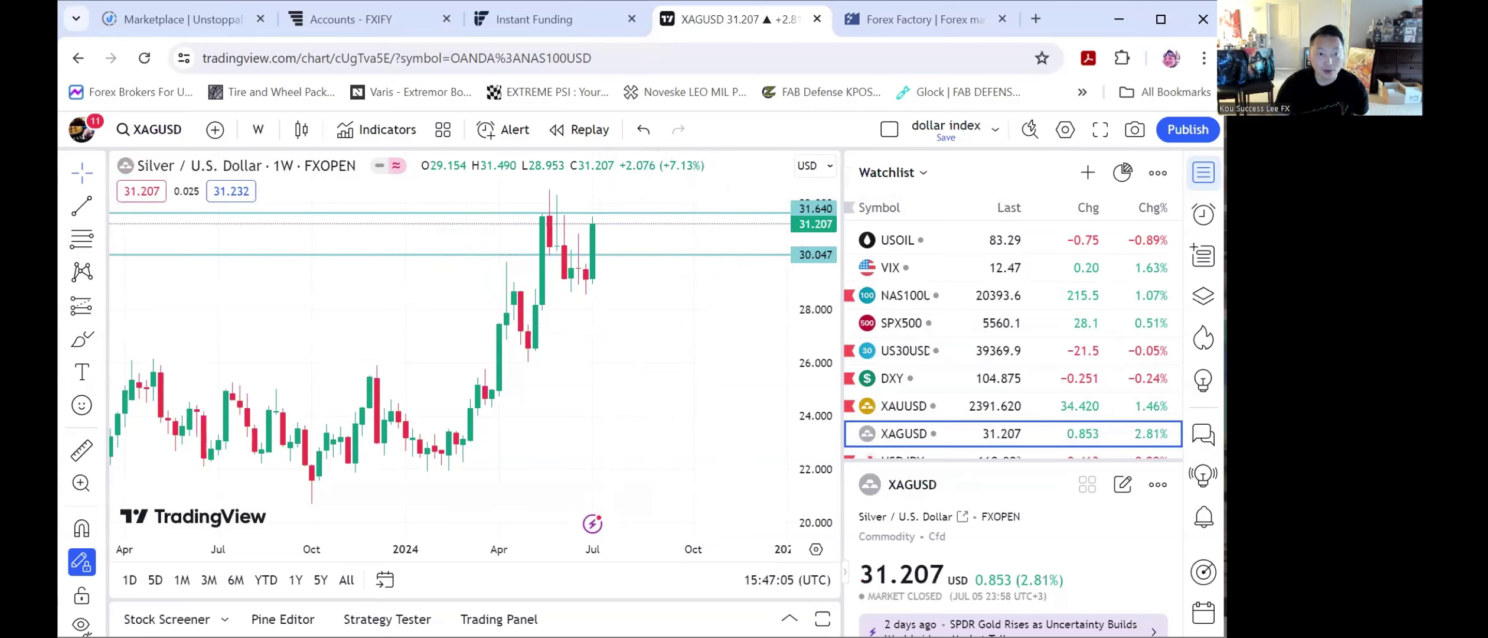
{"action": "scroll", "coordinate": [939, 325], "scroll_direction": "down", "scroll_amount": 3}
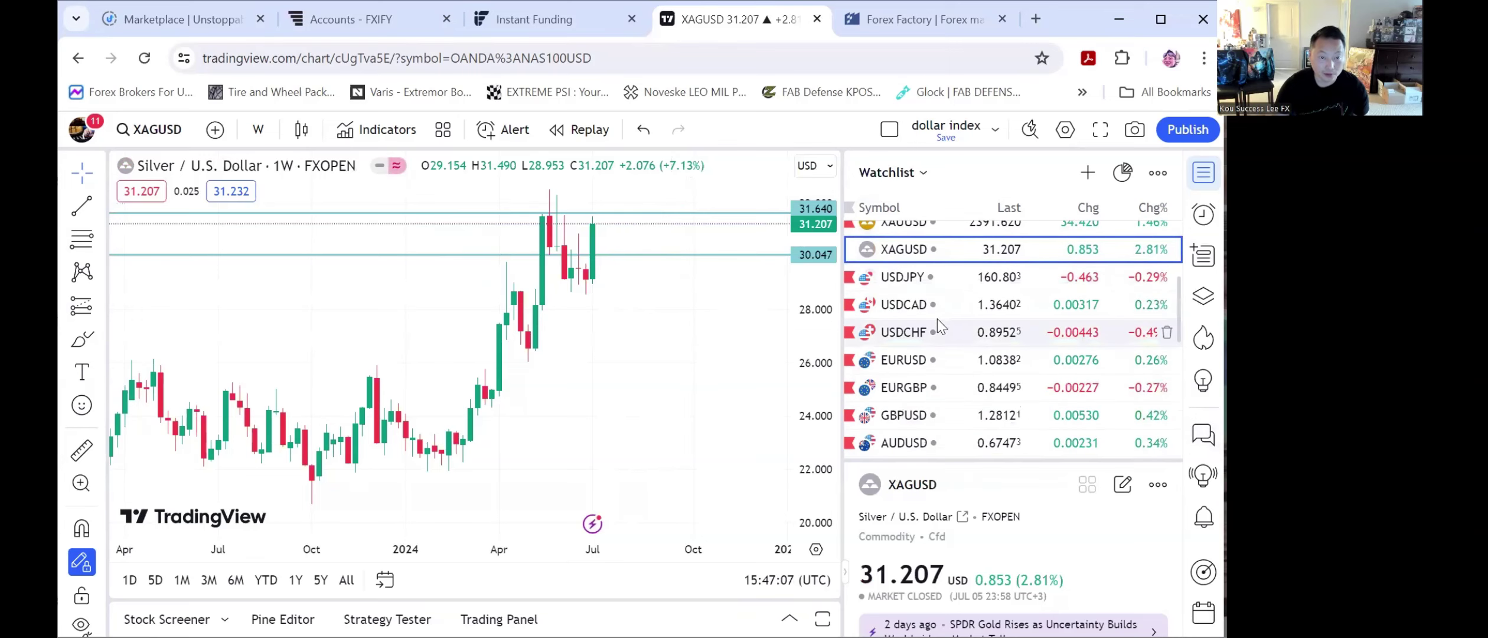
{"action": "left_click", "coordinate": [933, 278]}
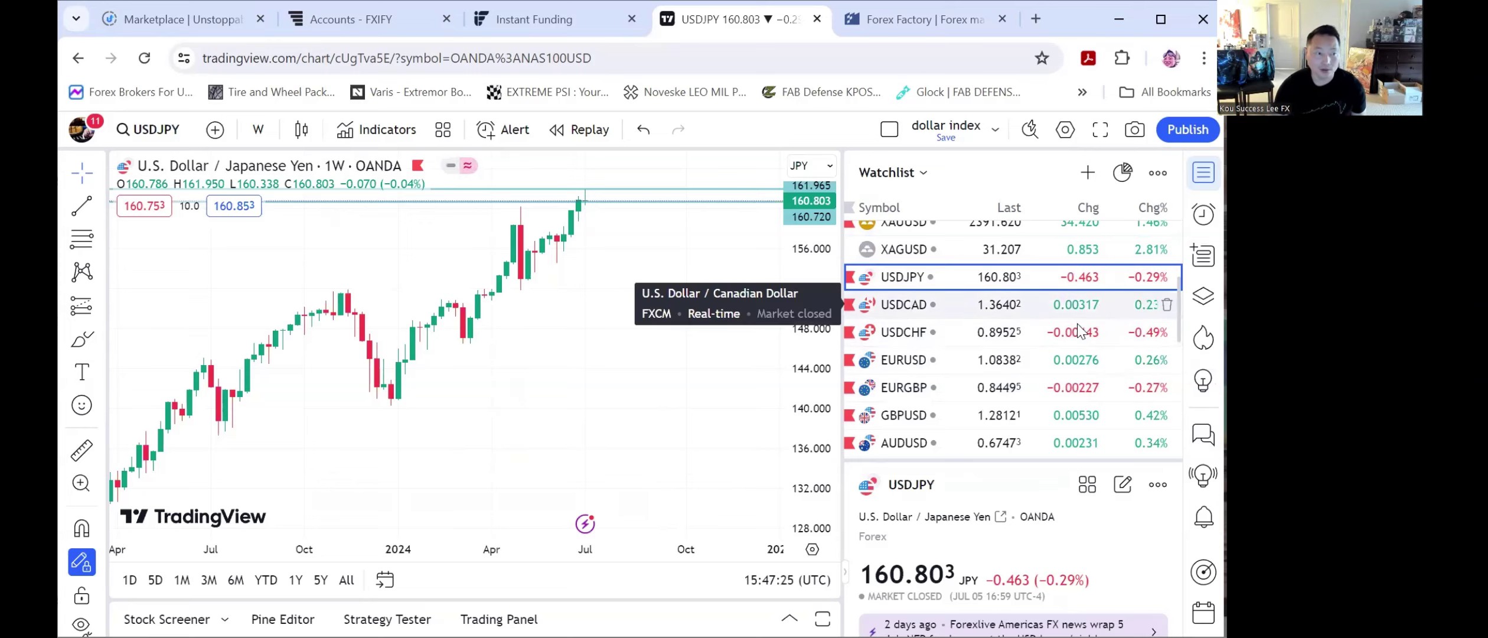
On USDCAD, drag the upper level line down to 1.37710, then switch to USDCHF
{"action": "left_click", "coordinate": [1015, 304]}
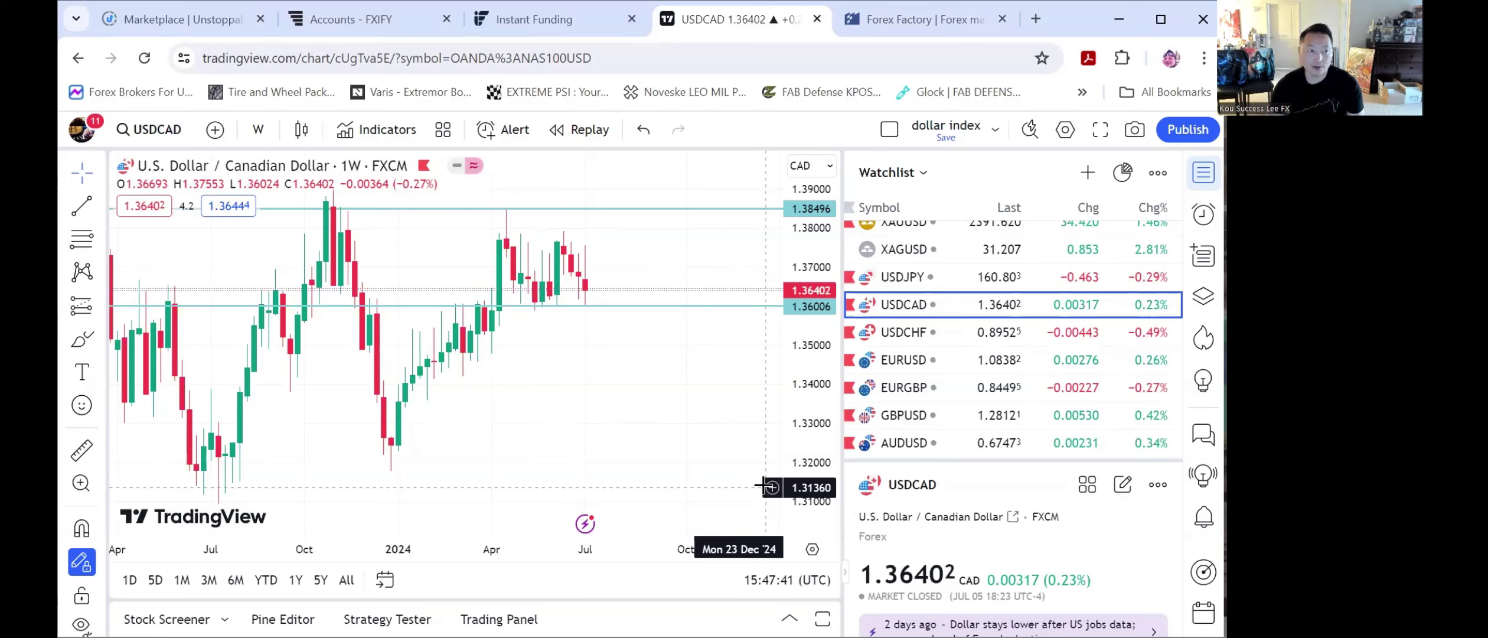
{"action": "left_click_drag", "start_coordinate": [625, 211], "coordinate": [614, 238]}
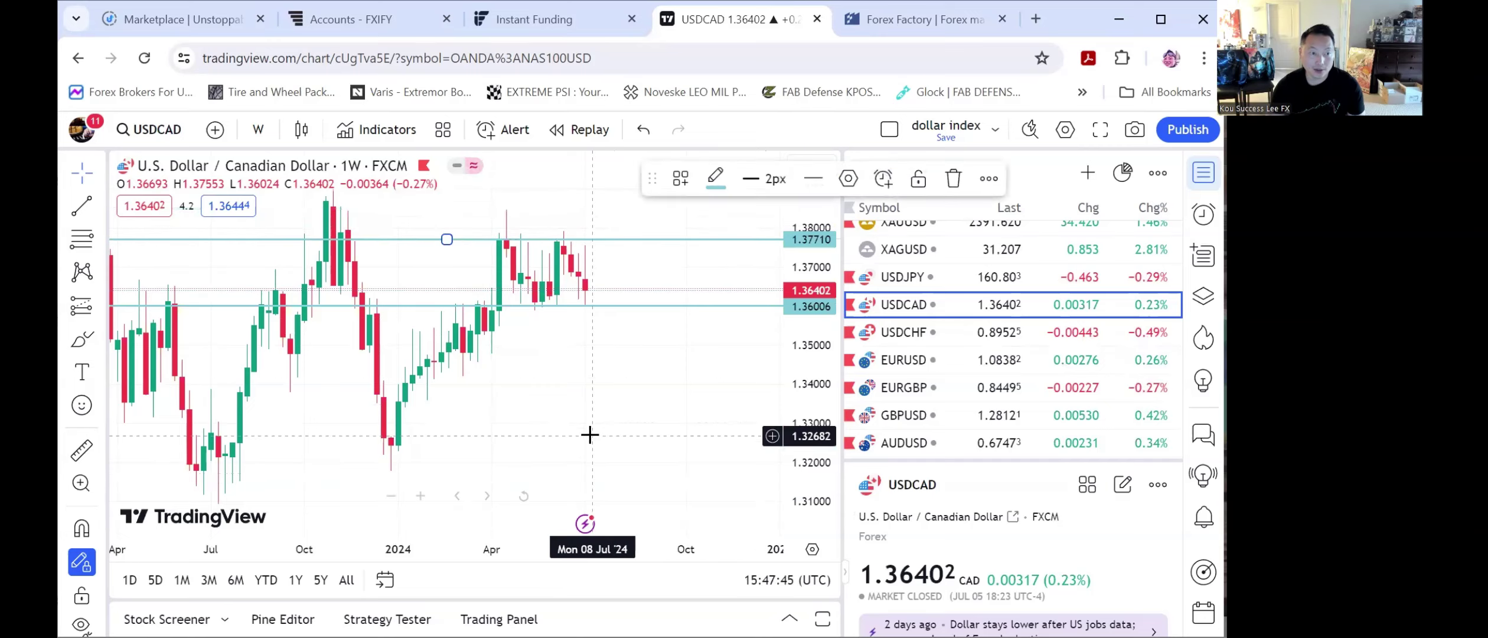
{"action": "left_click", "coordinate": [945, 339]}
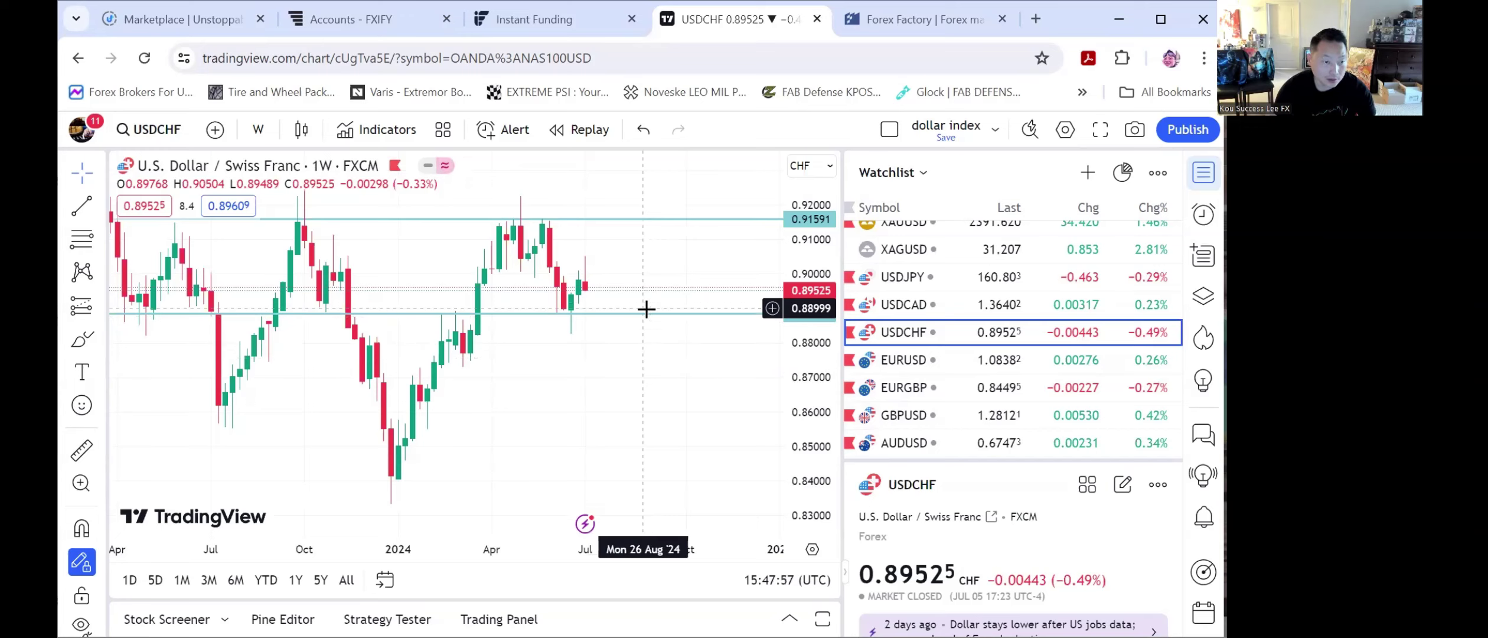
Drag USDCHF's support line down to 0.88278, then switch to EURUSD
{"action": "left_click_drag", "start_coordinate": [645, 319], "coordinate": [640, 334]}
{"action": "left_click", "coordinate": [609, 450]}
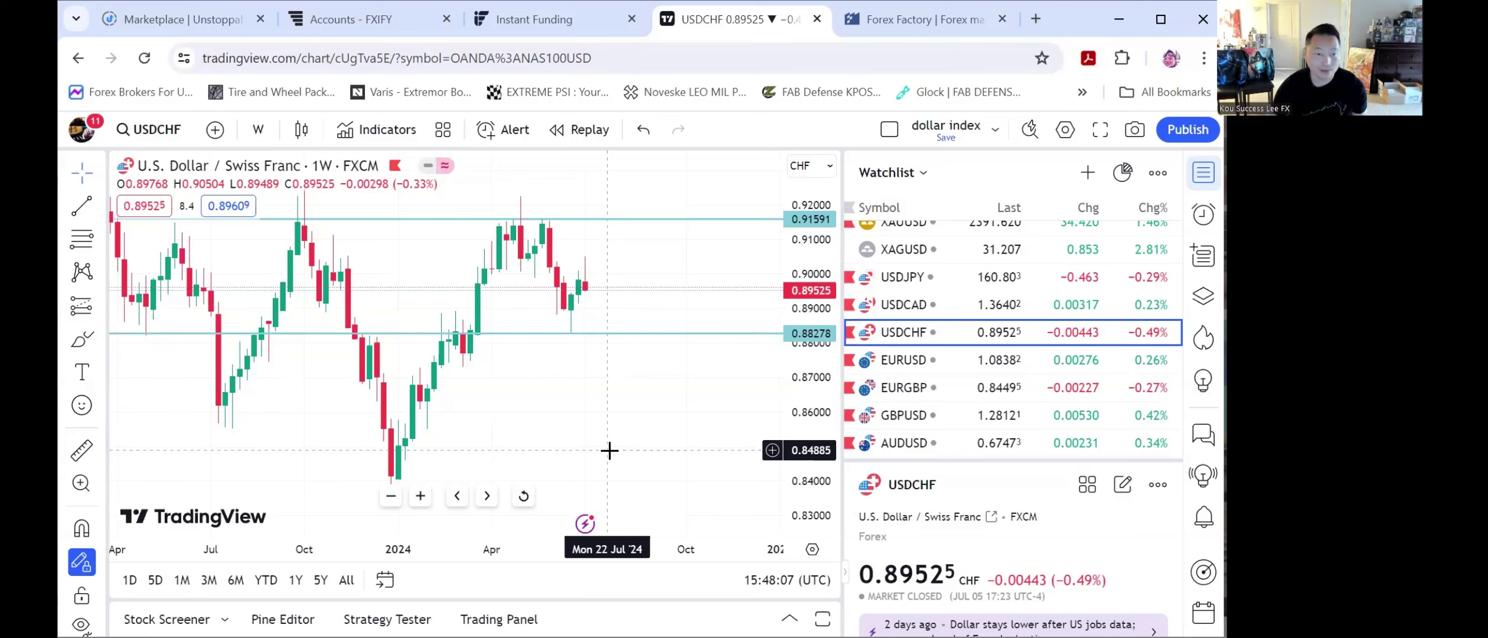
{"action": "left_click", "coordinate": [989, 361]}
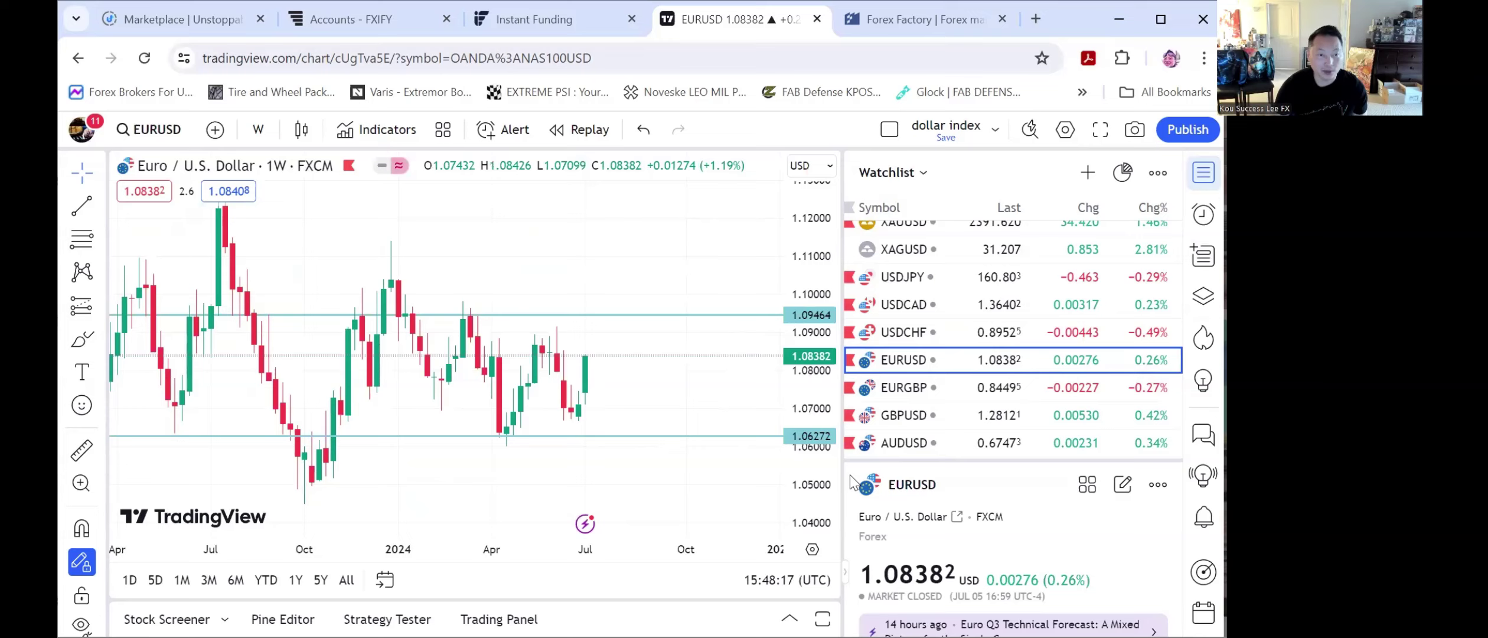
Open EURGBP and drag its 0.85264 level line down to 0.84917
{"action": "left_click", "coordinate": [913, 390]}
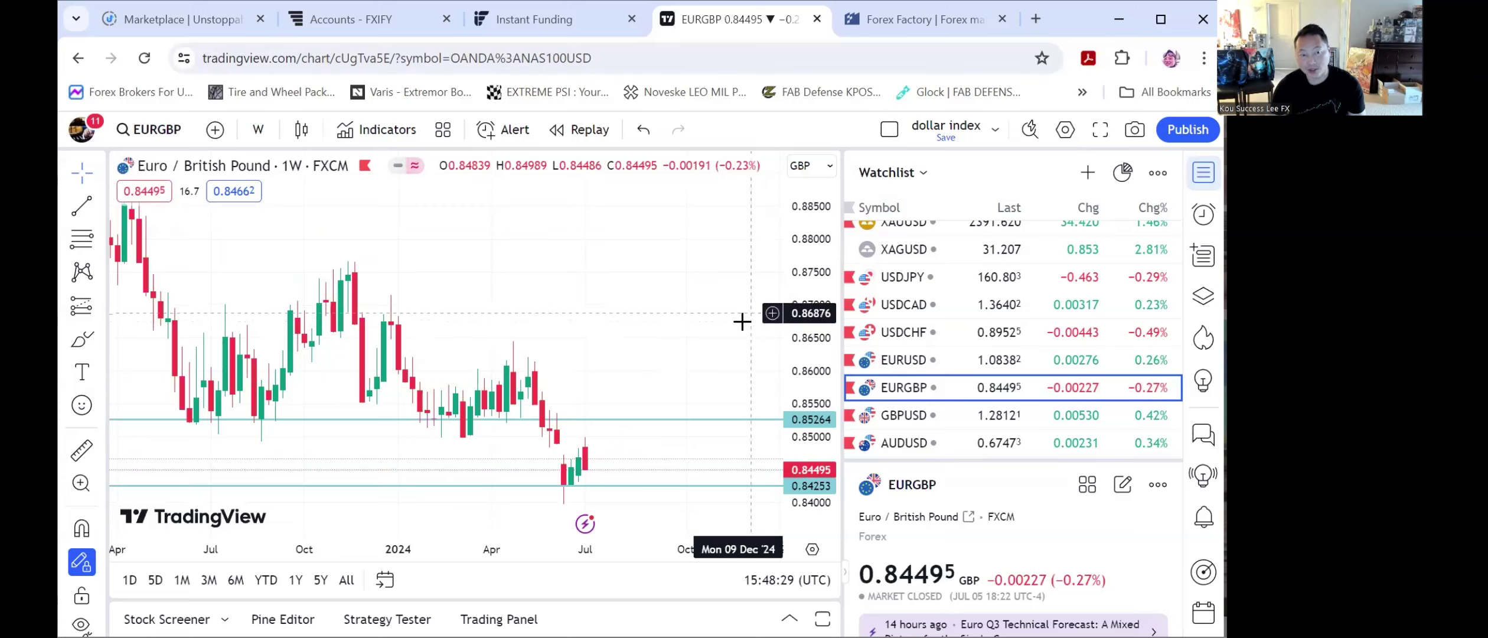
{"action": "left_click_drag", "start_coordinate": [662, 420], "coordinate": [650, 443]}
{"action": "left_click", "coordinate": [671, 383]}
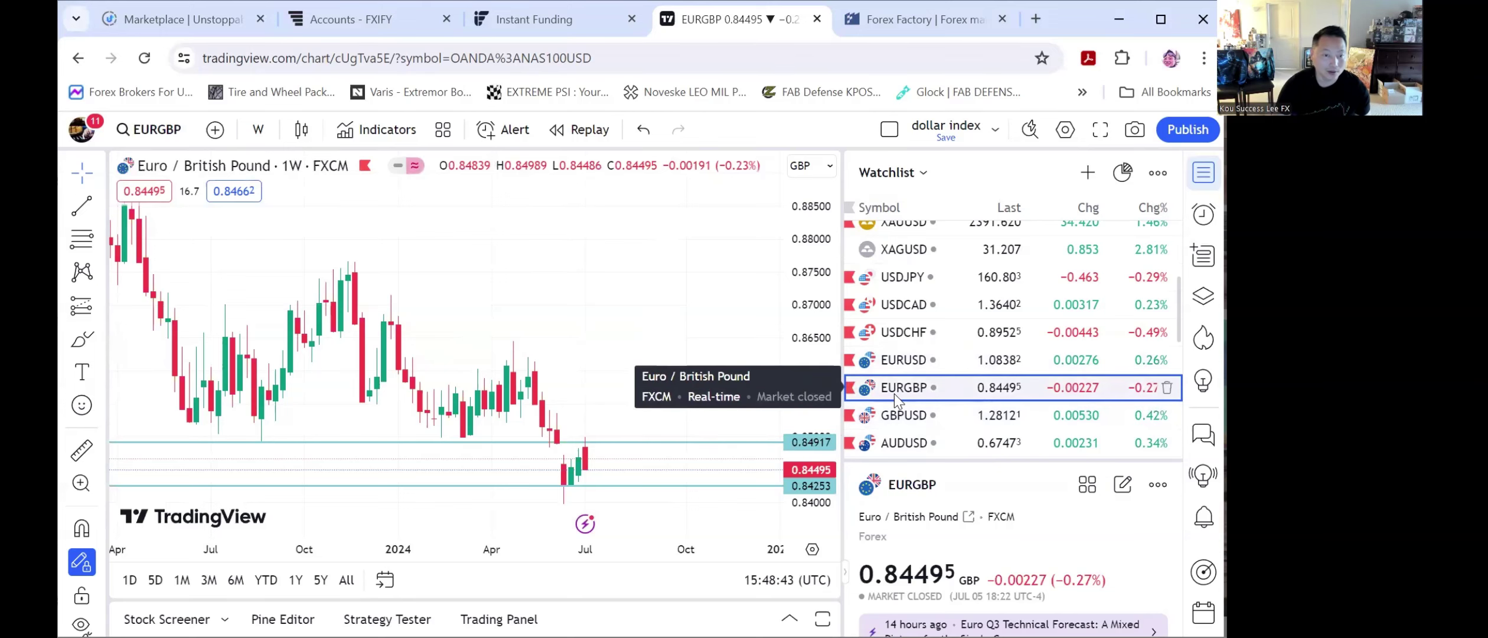
On GBPUSD, raise the lower line from 1.23657 to 1.26275 and lower the upper line slightly, then switch to AUDUSD
{"action": "left_click", "coordinate": [899, 415]}
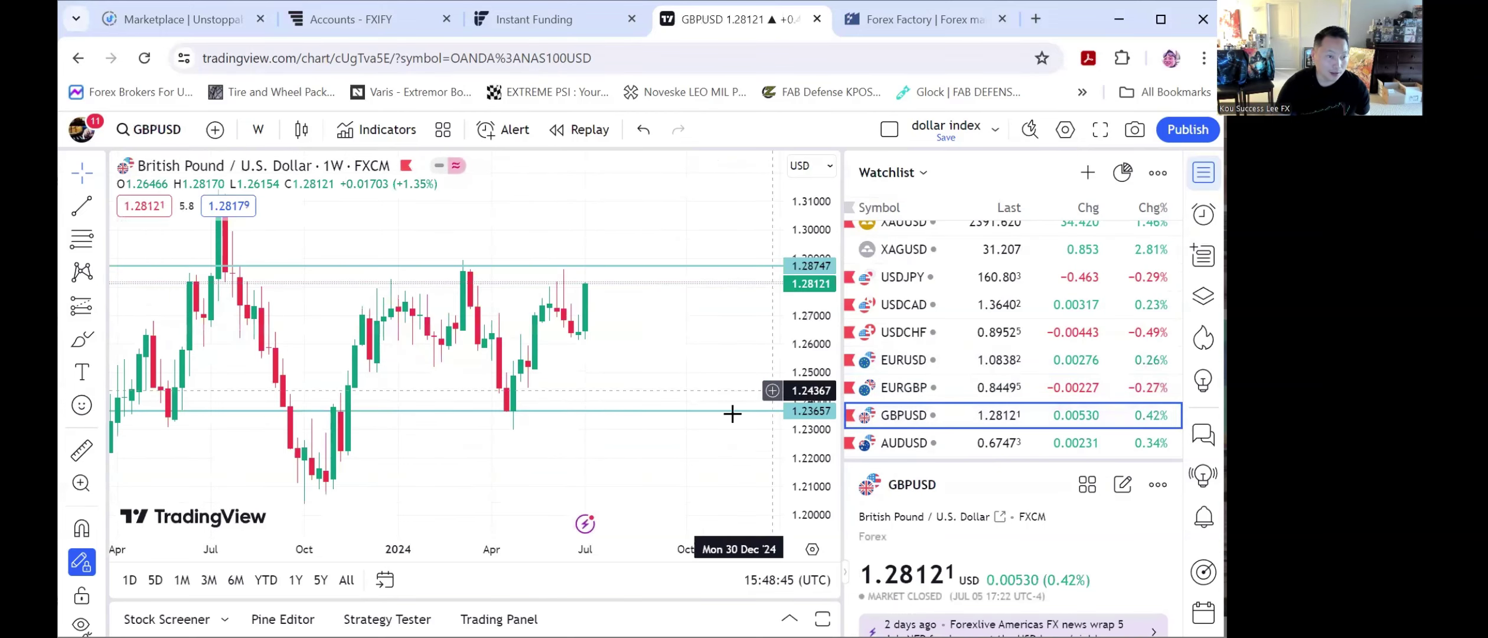
{"action": "left_click_drag", "start_coordinate": [716, 411], "coordinate": [739, 335]}
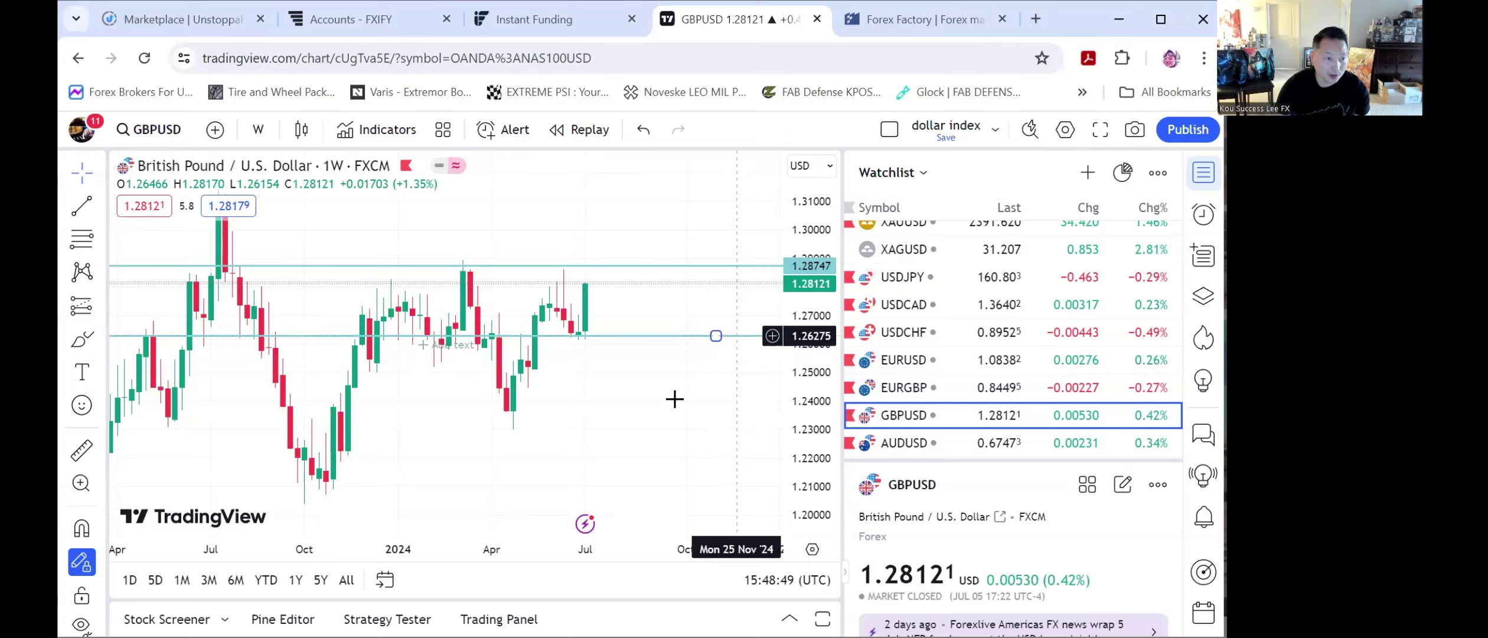
{"action": "left_click_drag", "start_coordinate": [617, 266], "coordinate": [613, 267]}
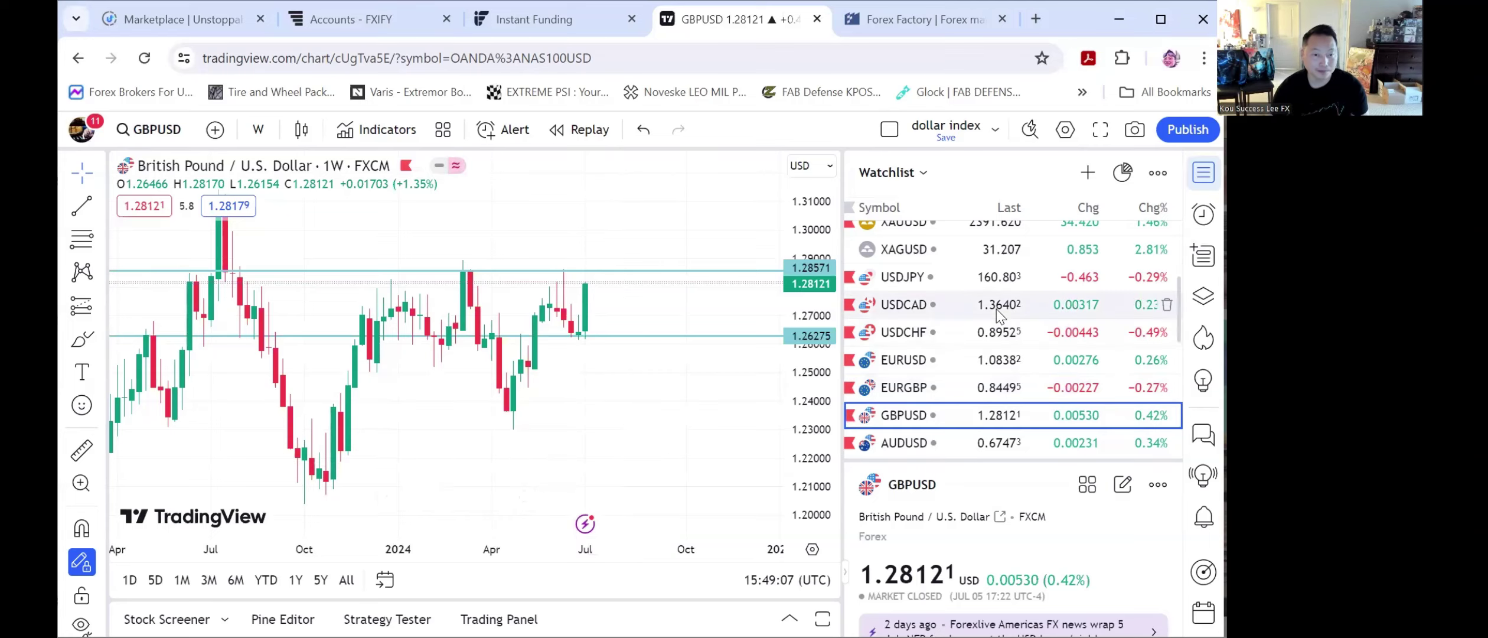
{"action": "scroll", "coordinate": [924, 264], "scroll_direction": "down", "scroll_amount": 3}
{"action": "left_click", "coordinate": [924, 260]}
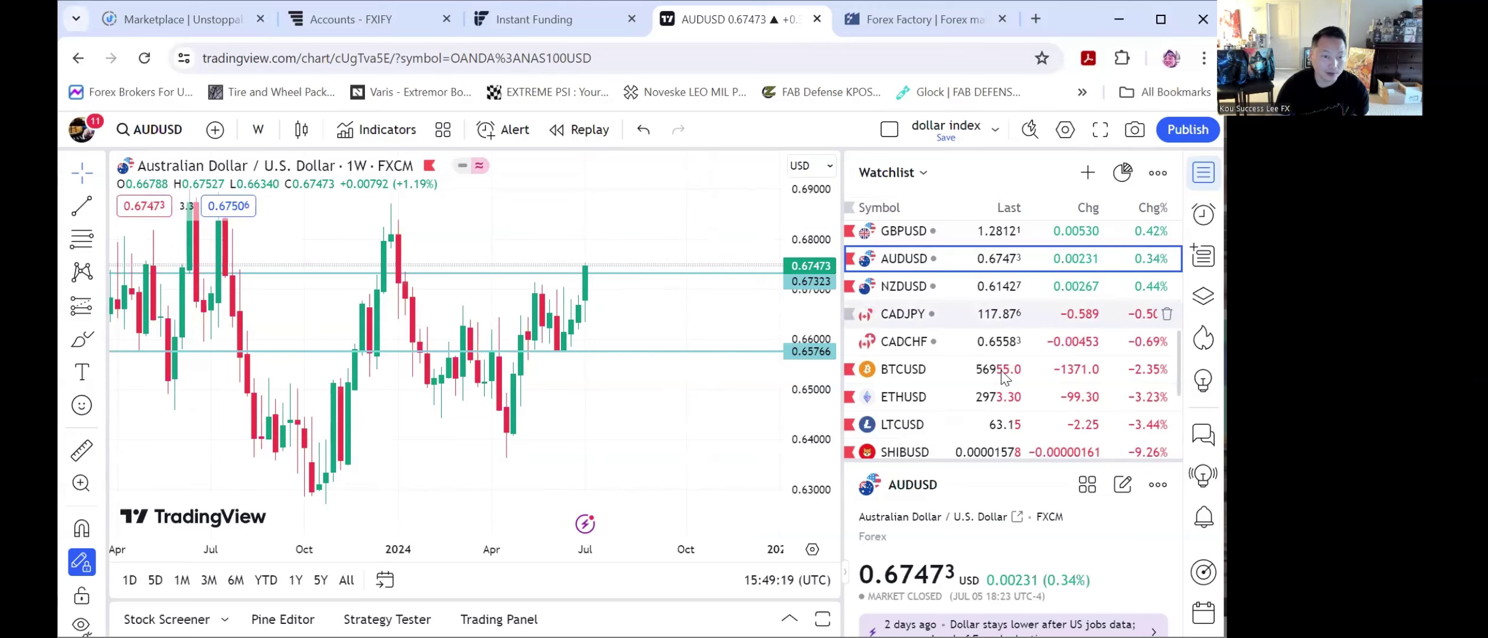
Switch to NZDUSD and raise its lower level line to 0.60806
{"action": "left_click", "coordinate": [988, 289]}
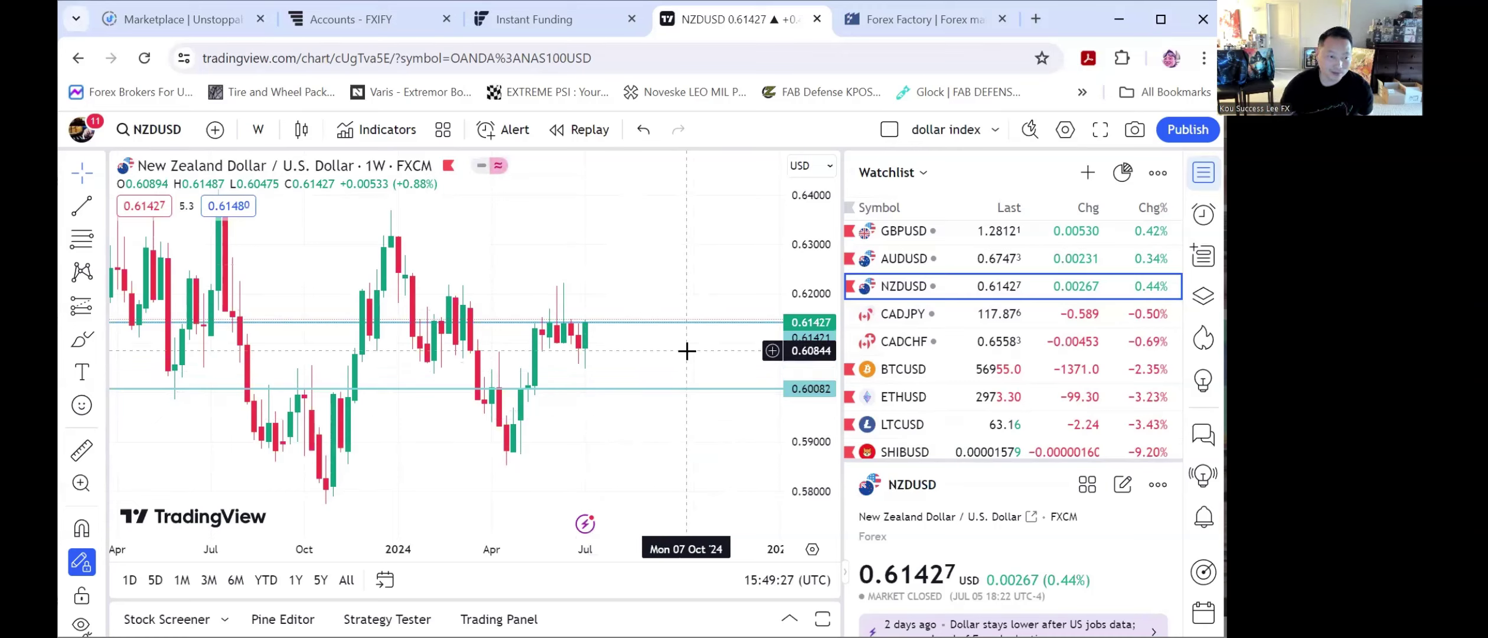
{"action": "left_click_drag", "start_coordinate": [625, 389], "coordinate": [639, 312]}
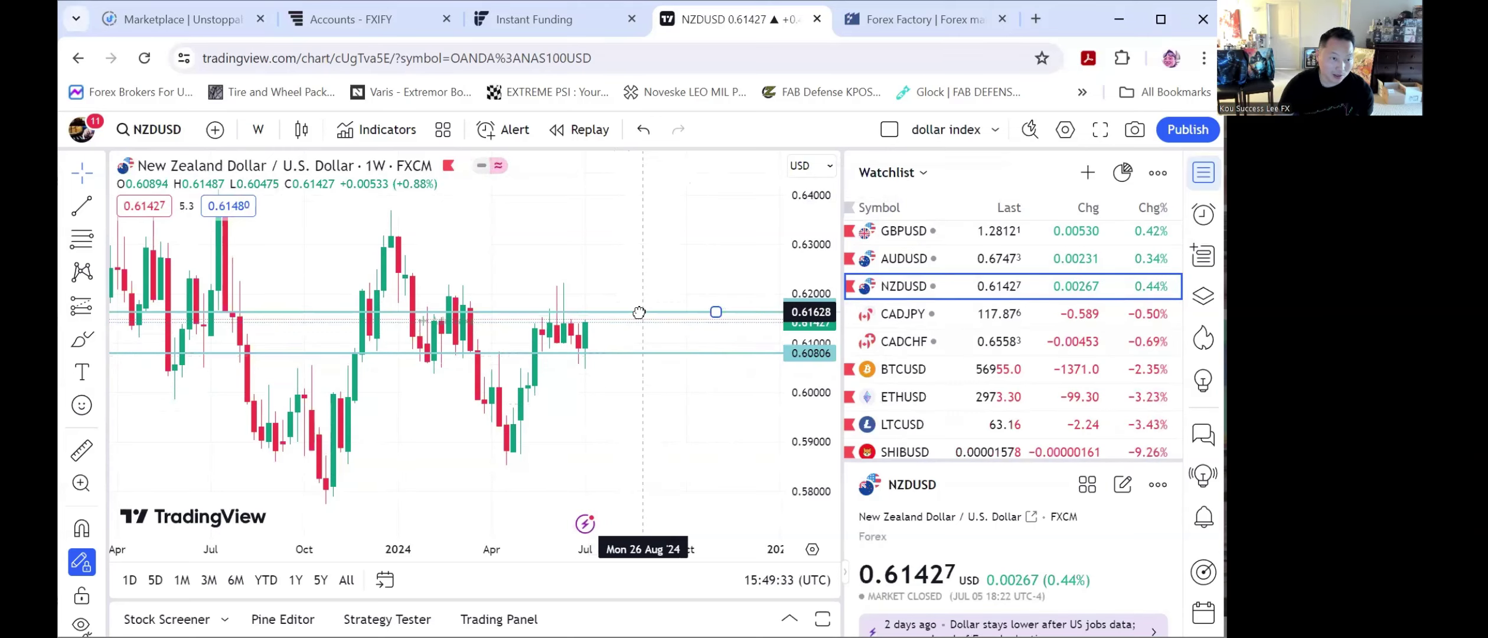
{"action": "left_click", "coordinate": [631, 418]}
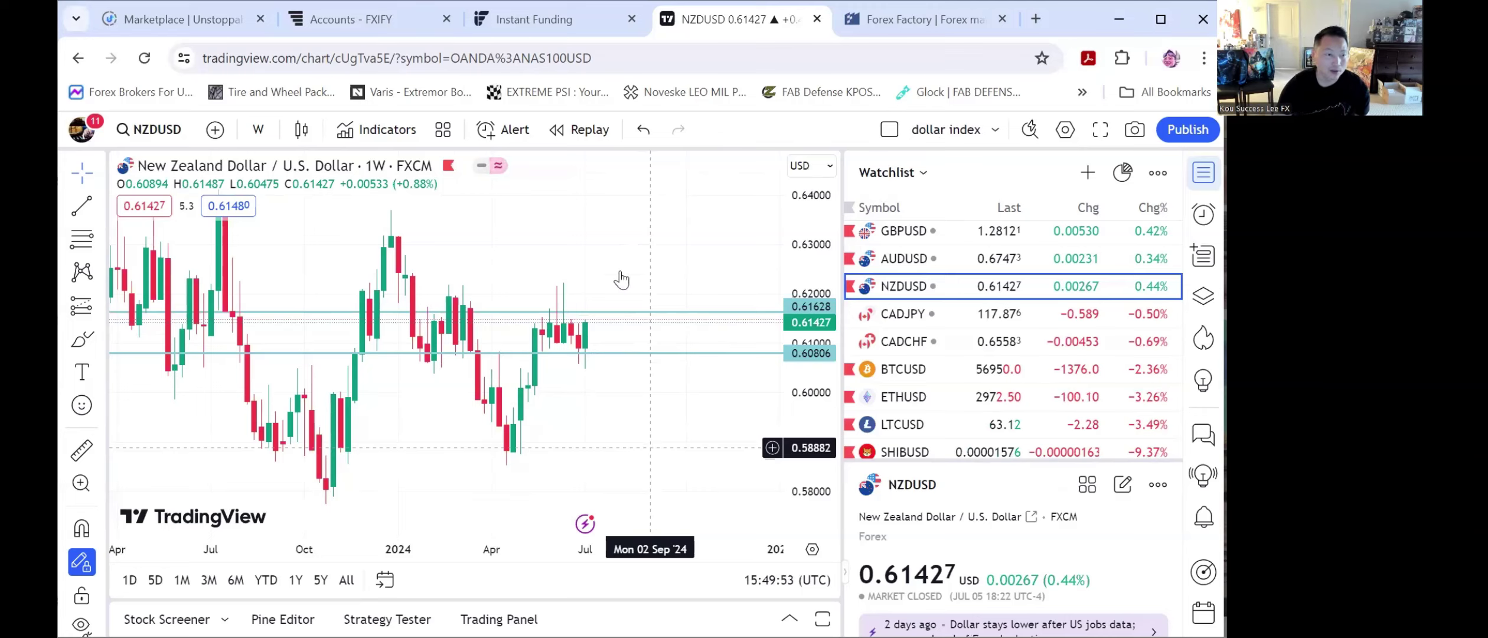
{"action": "scroll", "coordinate": [643, 443], "scroll_direction": "right", "scroll_amount": 3}
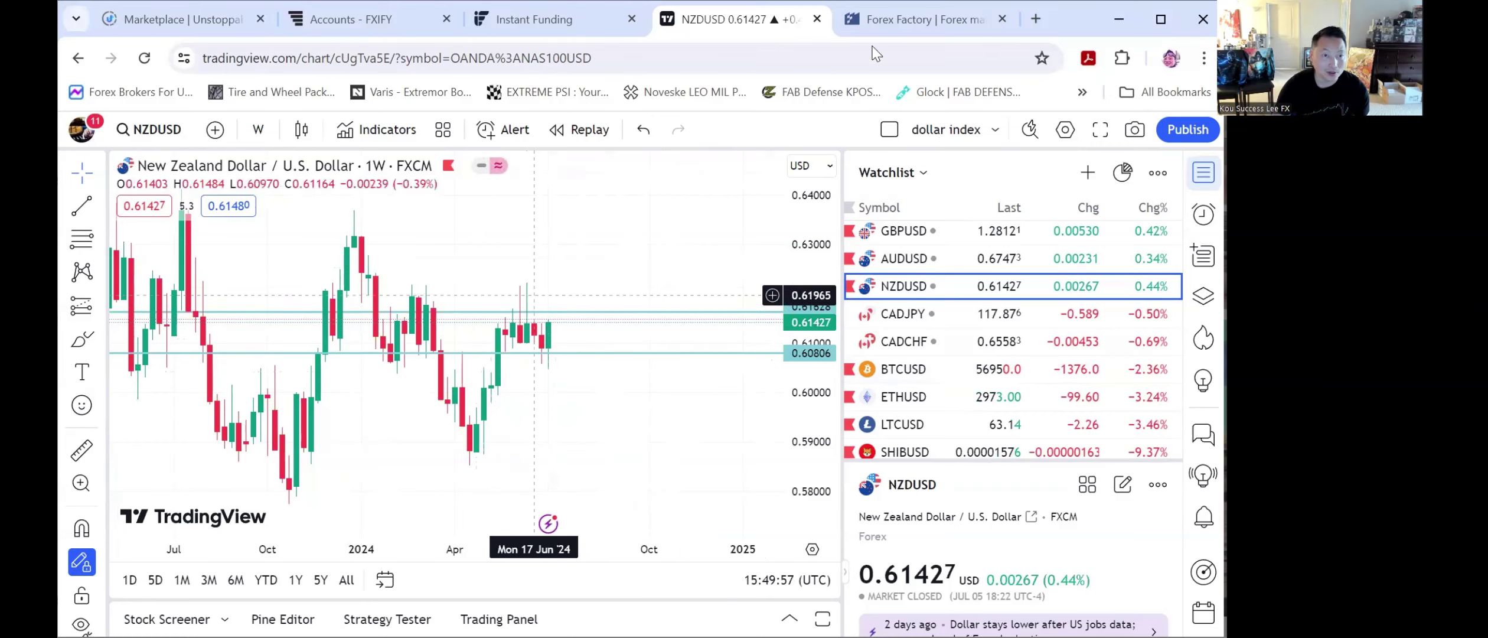
Scan the Forex Factory Jul 7–13 calendar for high-impact events, then return to the NZDUSD chart
{"action": "left_click", "coordinate": [887, 17]}
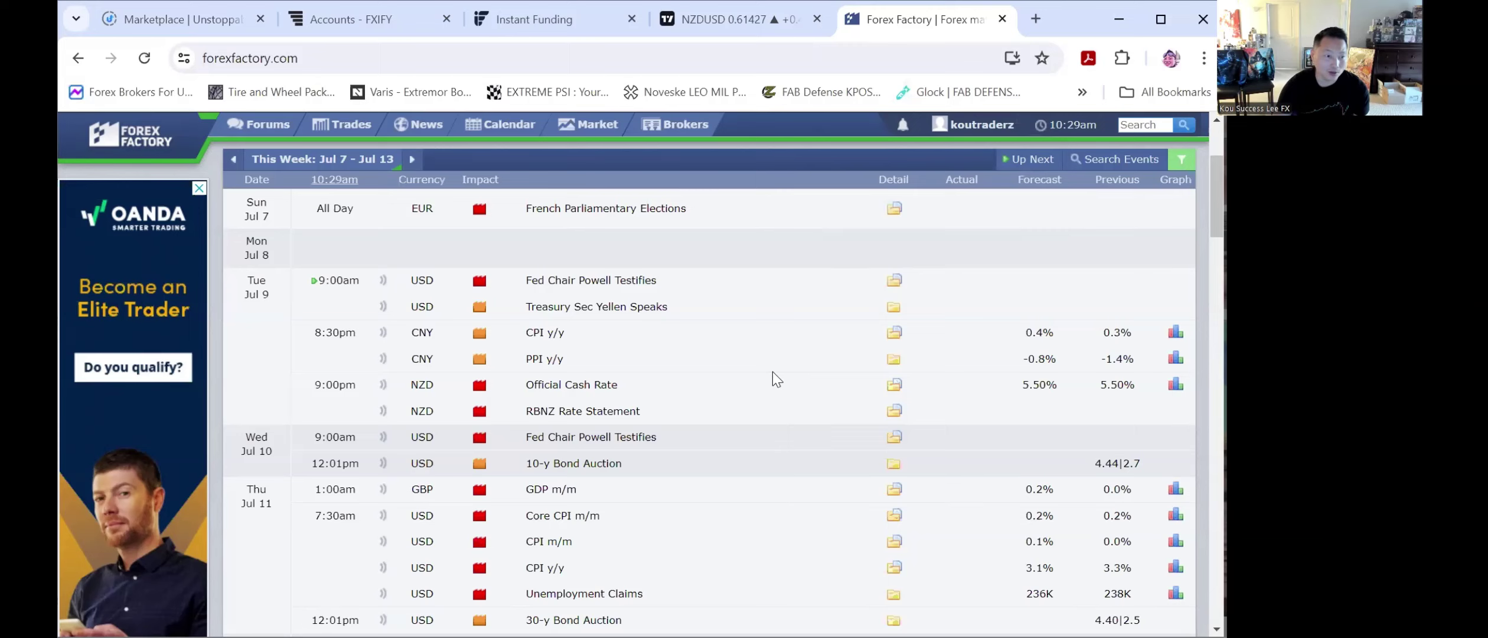
{"action": "scroll", "coordinate": [772, 370], "scroll_direction": "down", "scroll_amount": 3}
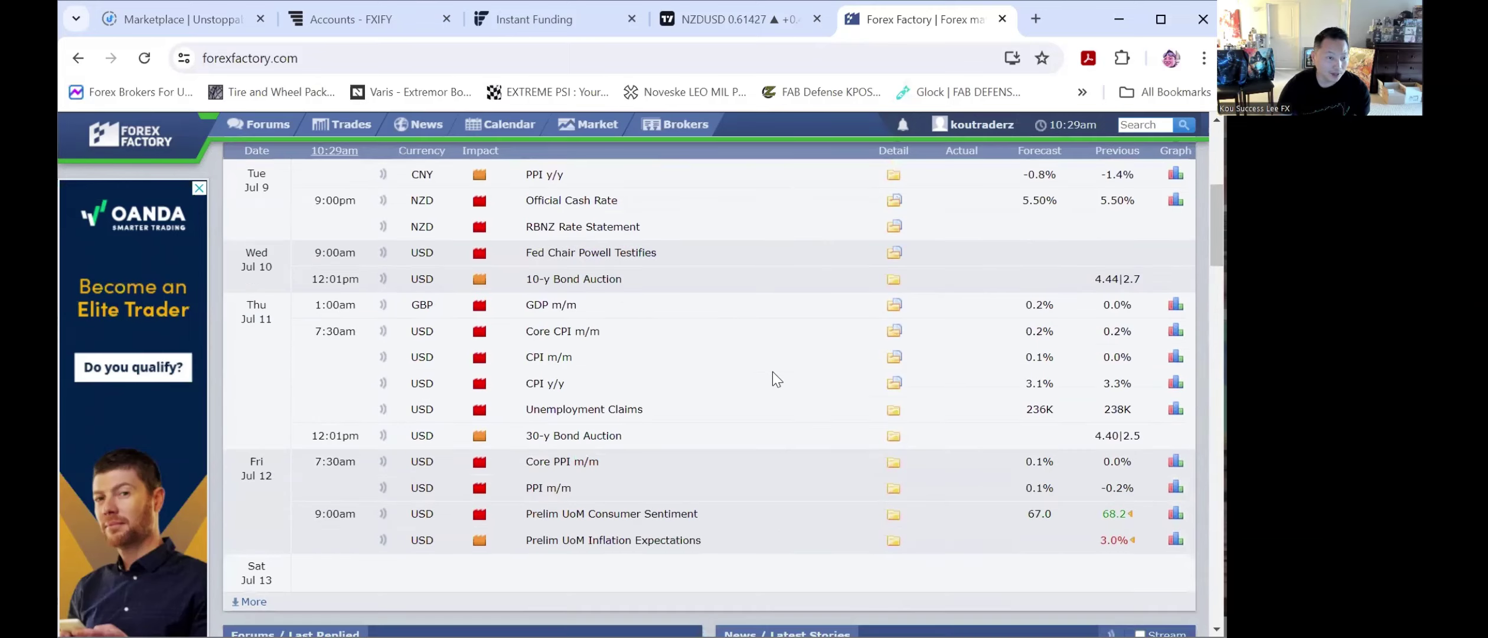
{"action": "scroll", "coordinate": [773, 373], "scroll_direction": "up", "scroll_amount": 2}
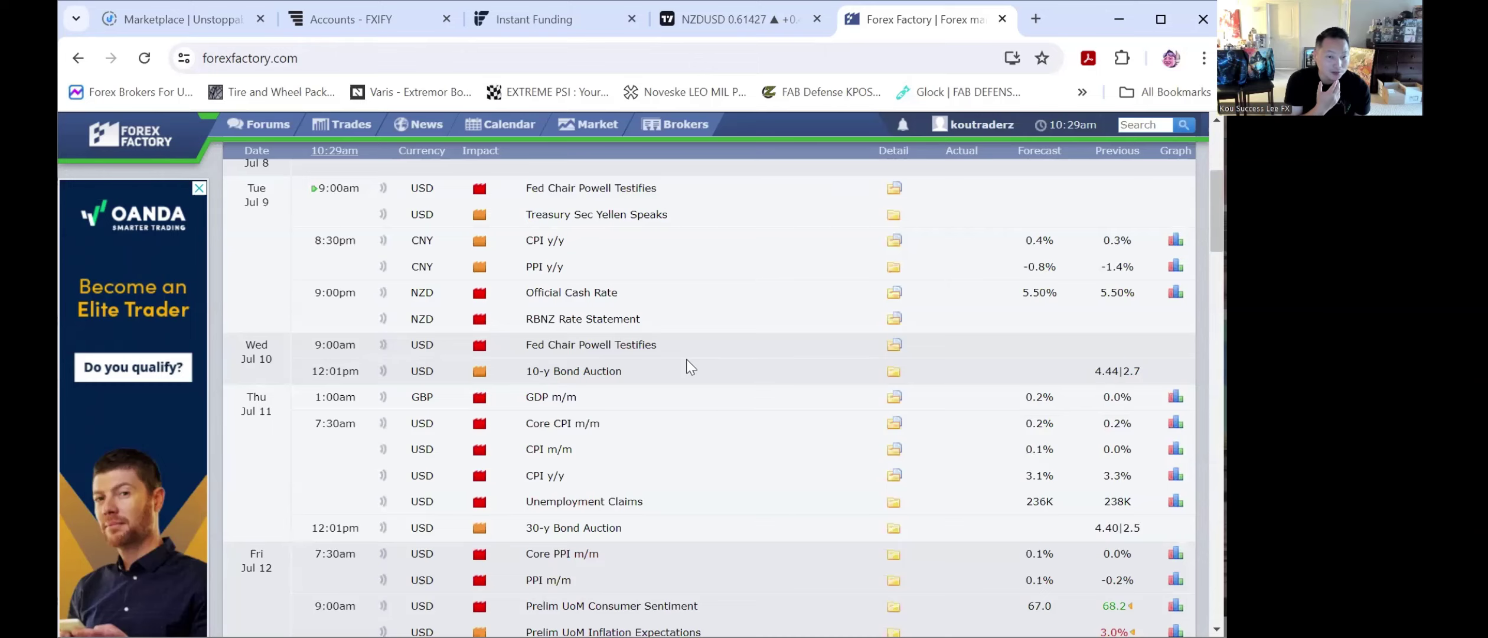
{"action": "scroll", "coordinate": [688, 368], "scroll_direction": "down", "scroll_amount": 4}
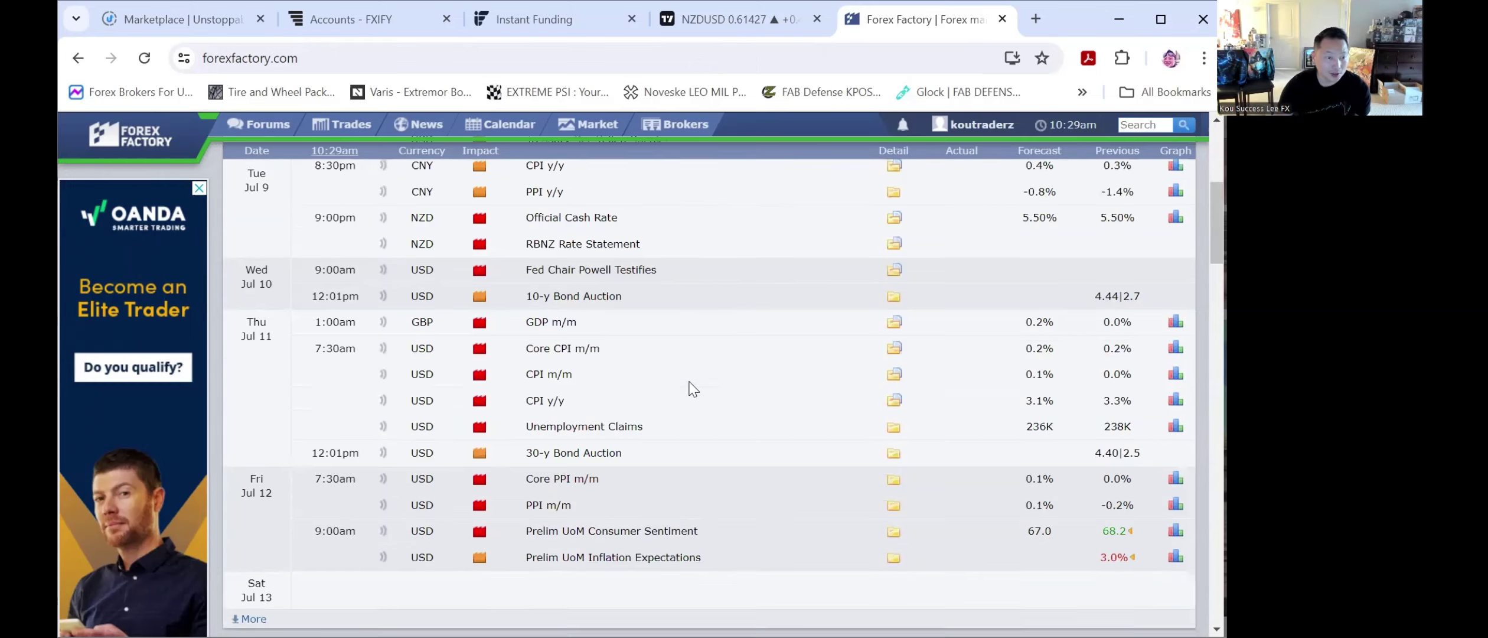
{"action": "scroll", "coordinate": [692, 388], "scroll_direction": "up", "scroll_amount": 4}
{"action": "scroll", "coordinate": [693, 388], "scroll_direction": "up", "scroll_amount": 2}
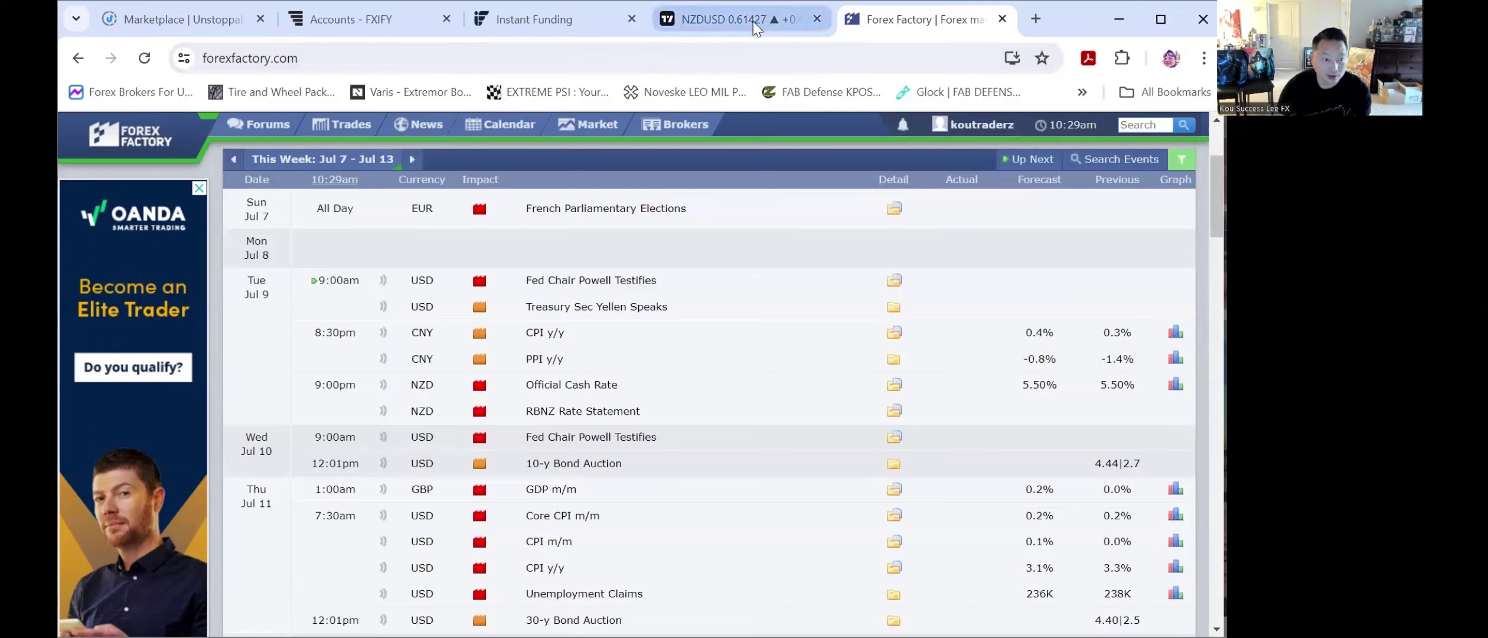
{"action": "mouse_move", "coordinate": [754, 27]}
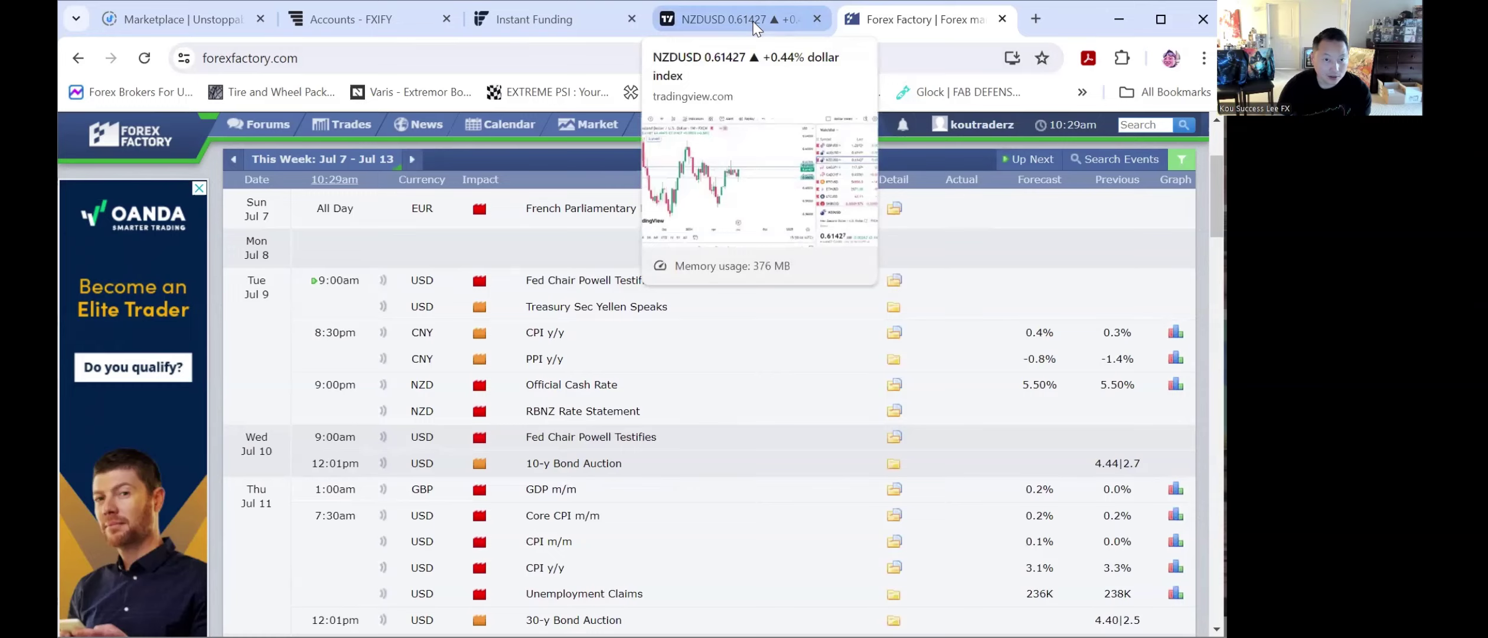
{"action": "left_click", "coordinate": [754, 27]}
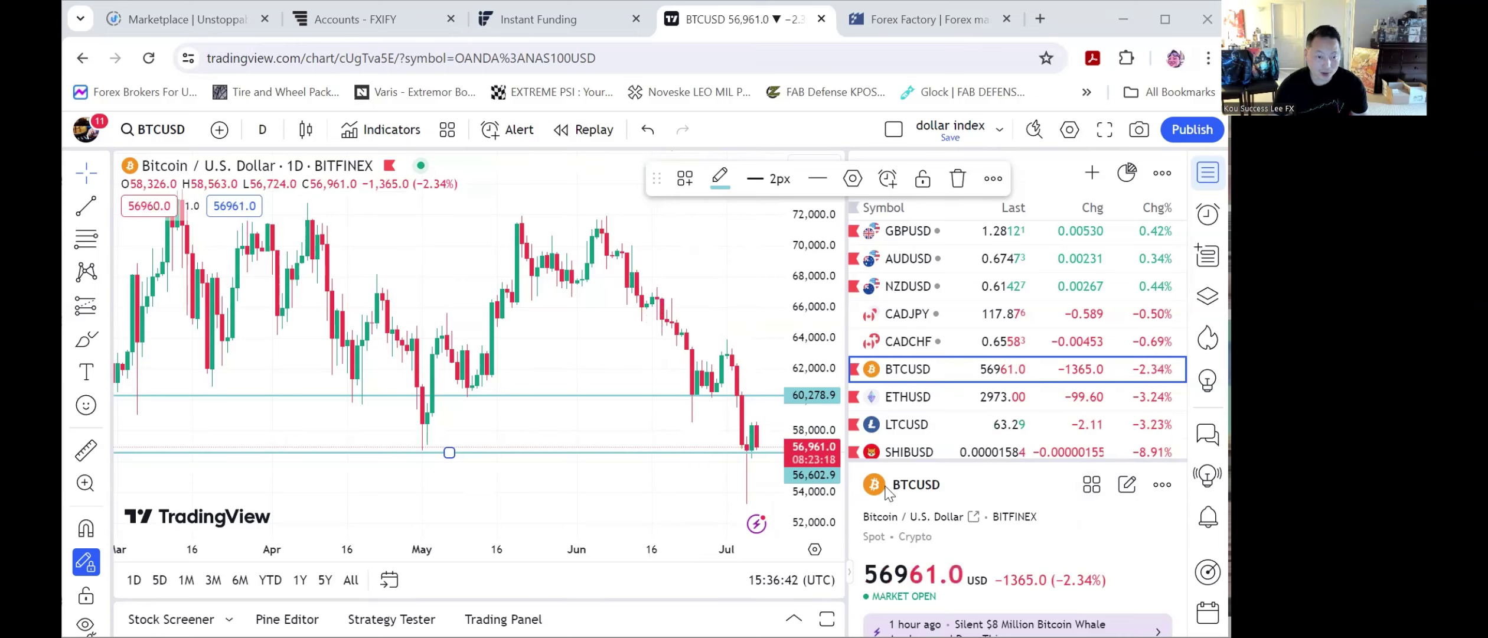
Nudge Bitcoin's lower level slightly down, then move Ethereum's levels to 2,885.58 and 3,079.05
{"action": "left_click_drag", "start_coordinate": [735, 452], "coordinate": [737, 450]}
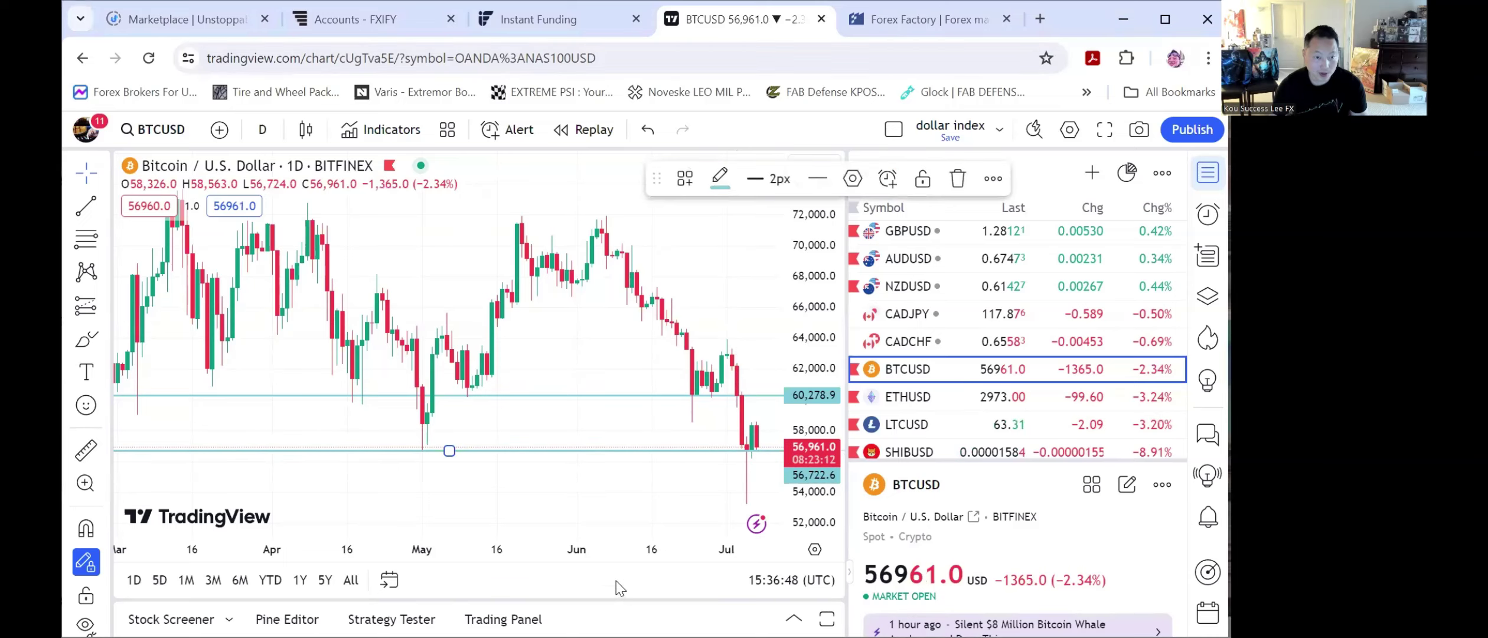
{"action": "scroll", "coordinate": [688, 451], "scroll_direction": "up", "scroll_amount": 3}
{"action": "scroll", "coordinate": [690, 451], "scroll_direction": "down", "scroll_amount": 2}
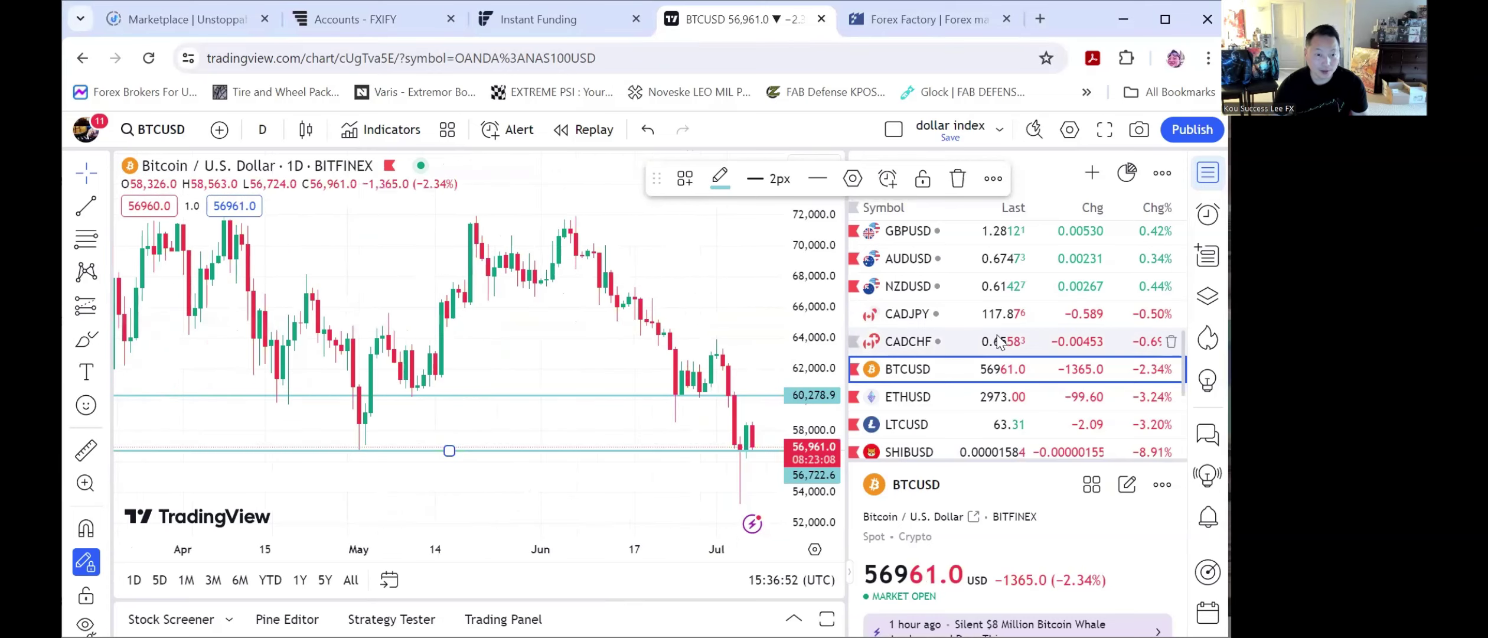
{"action": "left_click", "coordinate": [1000, 394]}
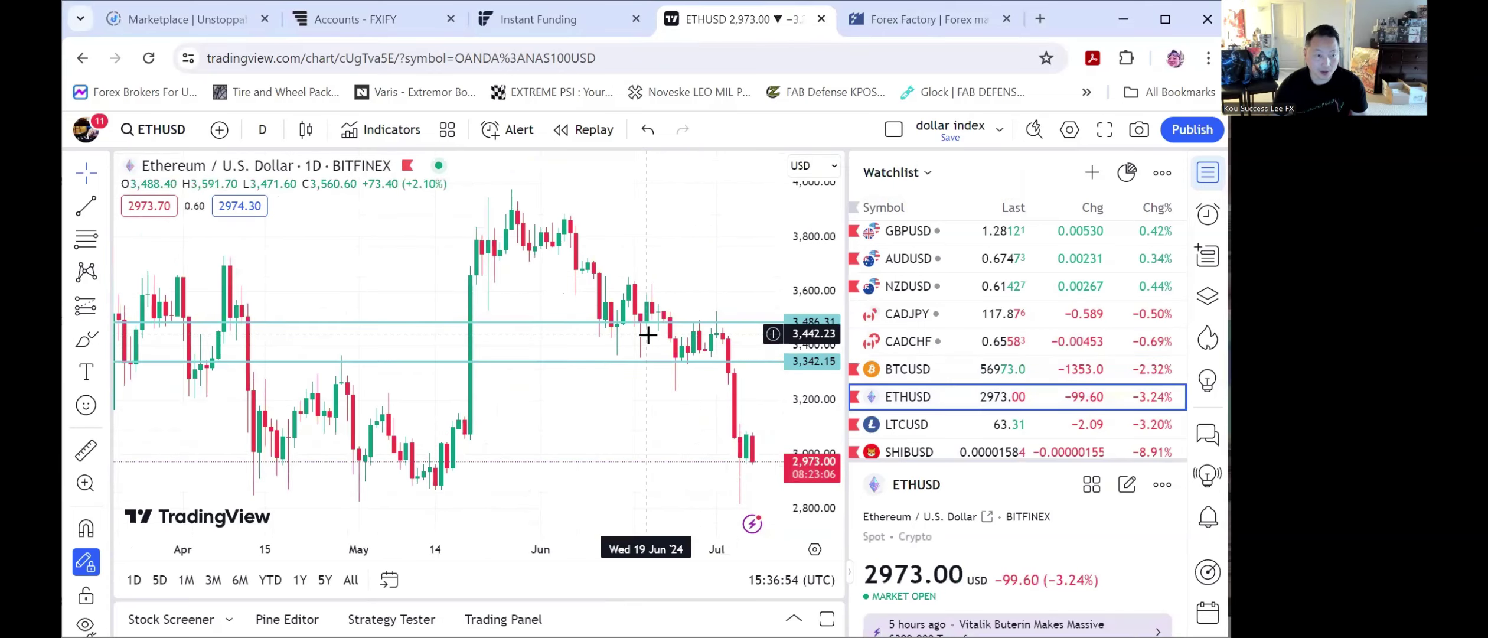
{"action": "left_click_drag", "start_coordinate": [641, 440], "coordinate": [635, 488]}
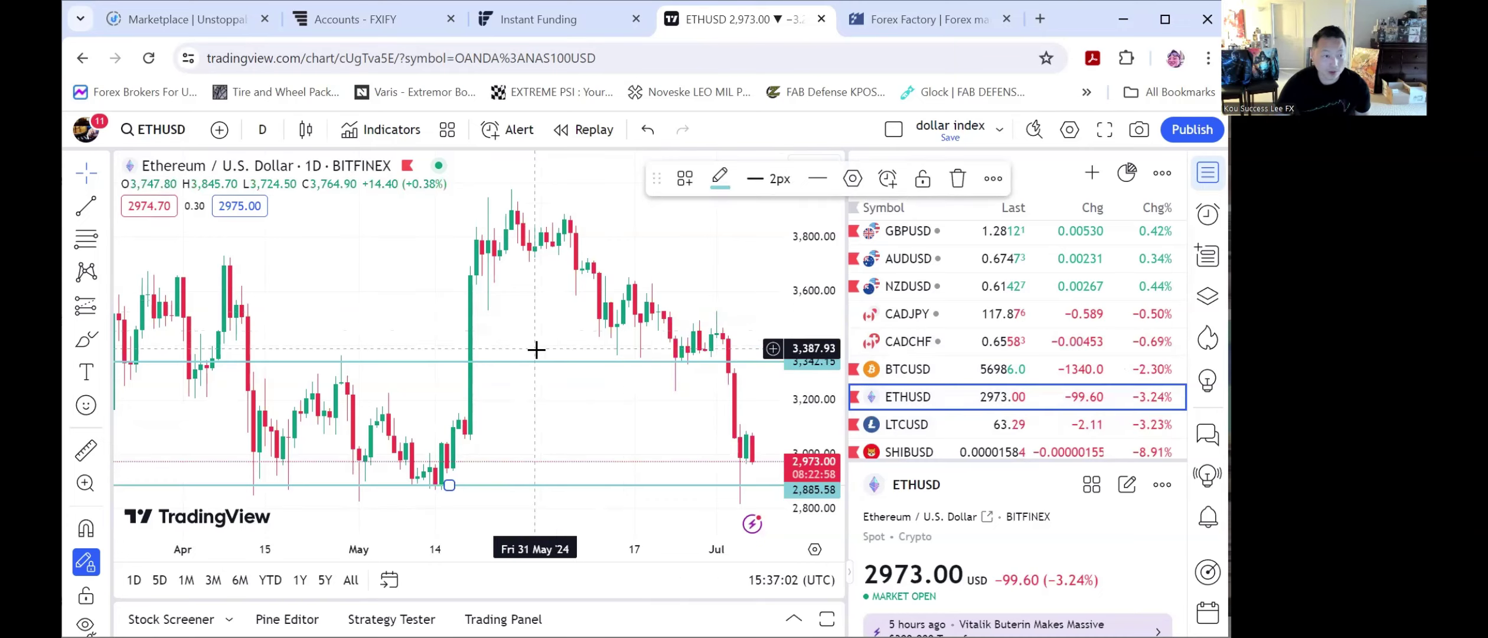
{"action": "left_click_drag", "start_coordinate": [538, 361], "coordinate": [543, 432]}
{"action": "left_click", "coordinate": [558, 401]}
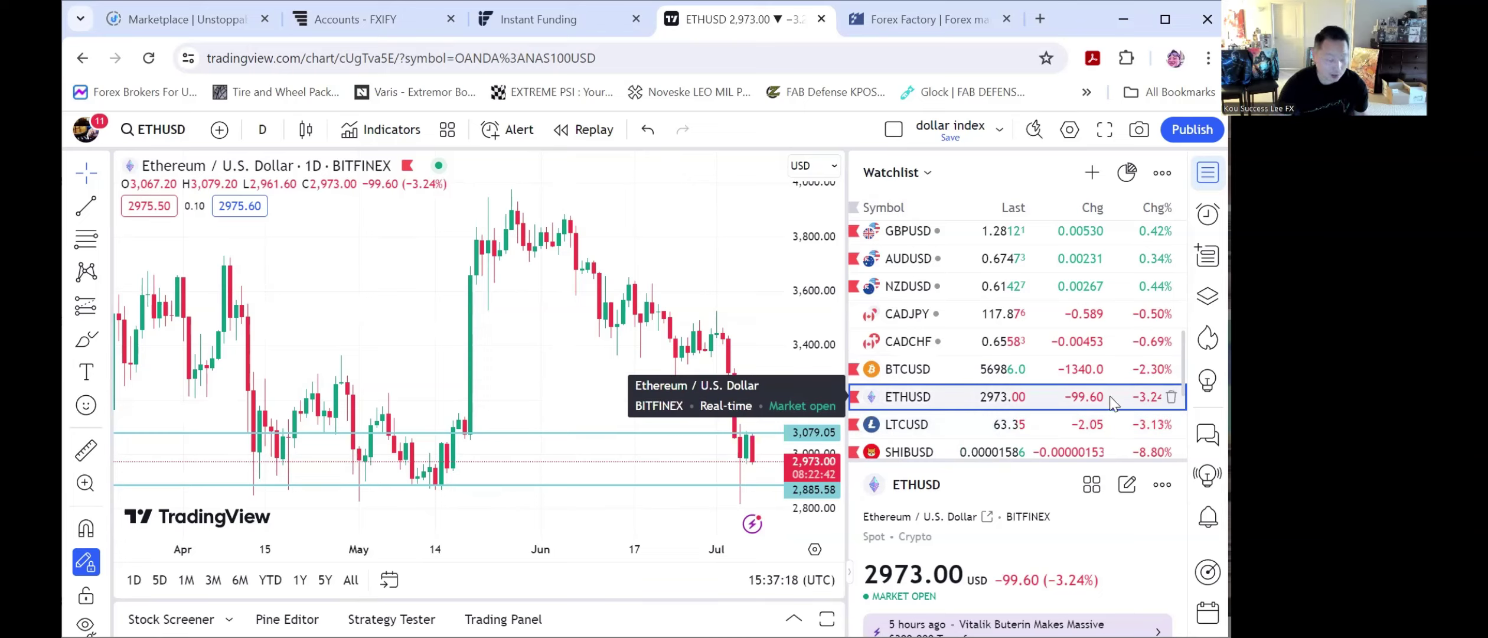
Lower Litecoin's 75.84 level to about 61.79
{"action": "left_click", "coordinate": [1110, 424]}
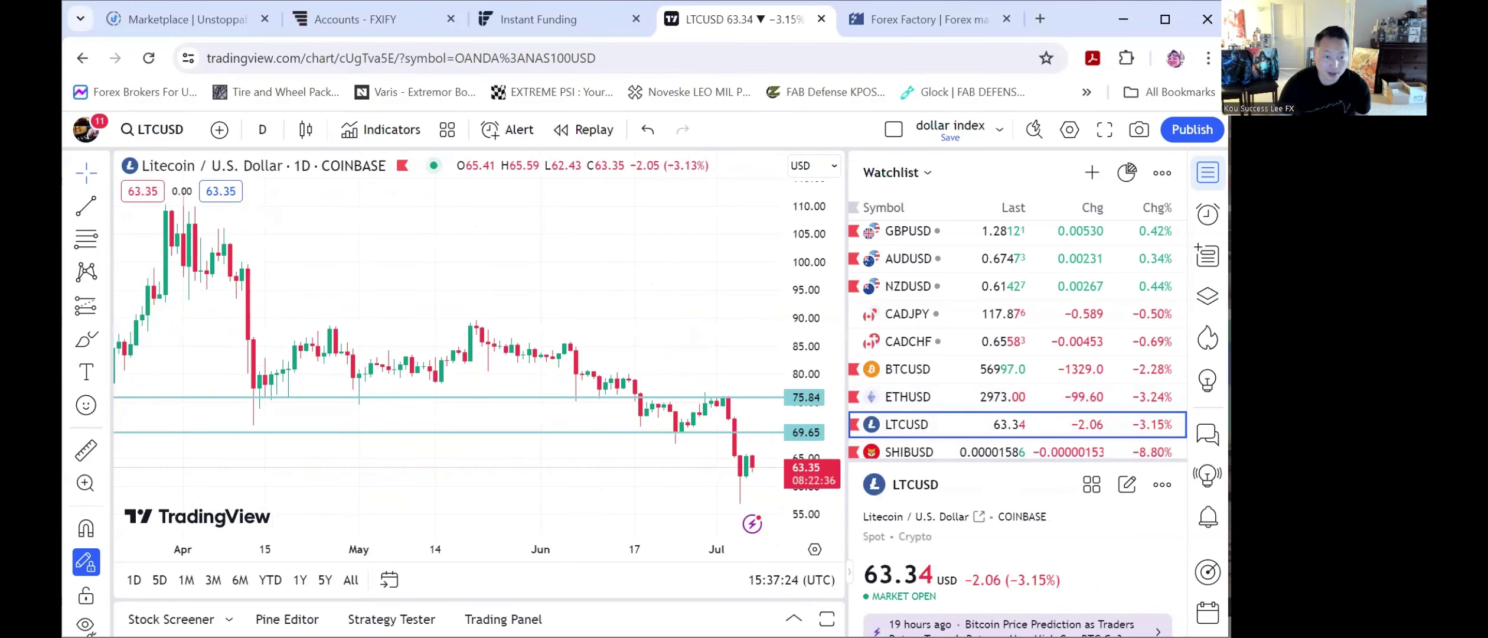
{"action": "left_click_drag", "start_coordinate": [708, 397], "coordinate": [718, 476]}
{"action": "left_click", "coordinate": [722, 353]}
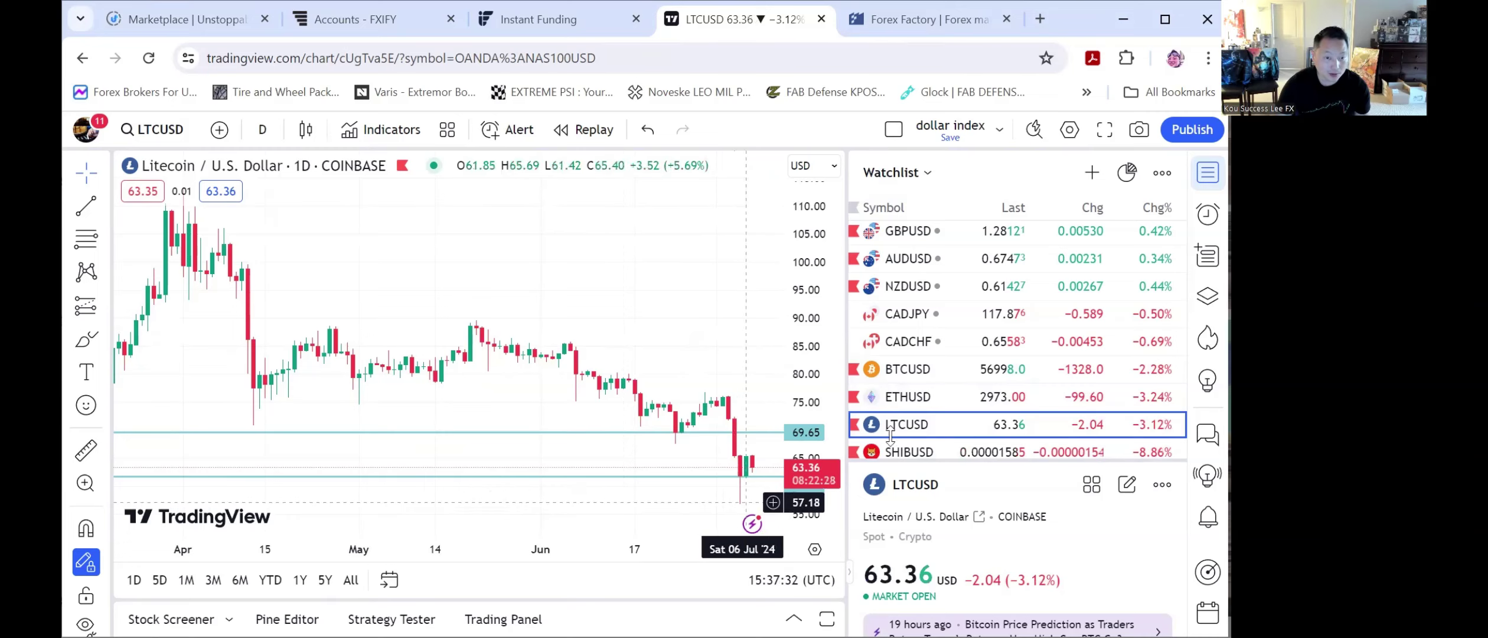
{"action": "scroll", "coordinate": [1024, 405], "scroll_direction": "down", "scroll_amount": 3}
Lower Shiba Inu's level to about 0.0000145 and Dogecoin's 0.12719 level to about 0.10344
{"action": "left_click", "coordinate": [988, 271]}
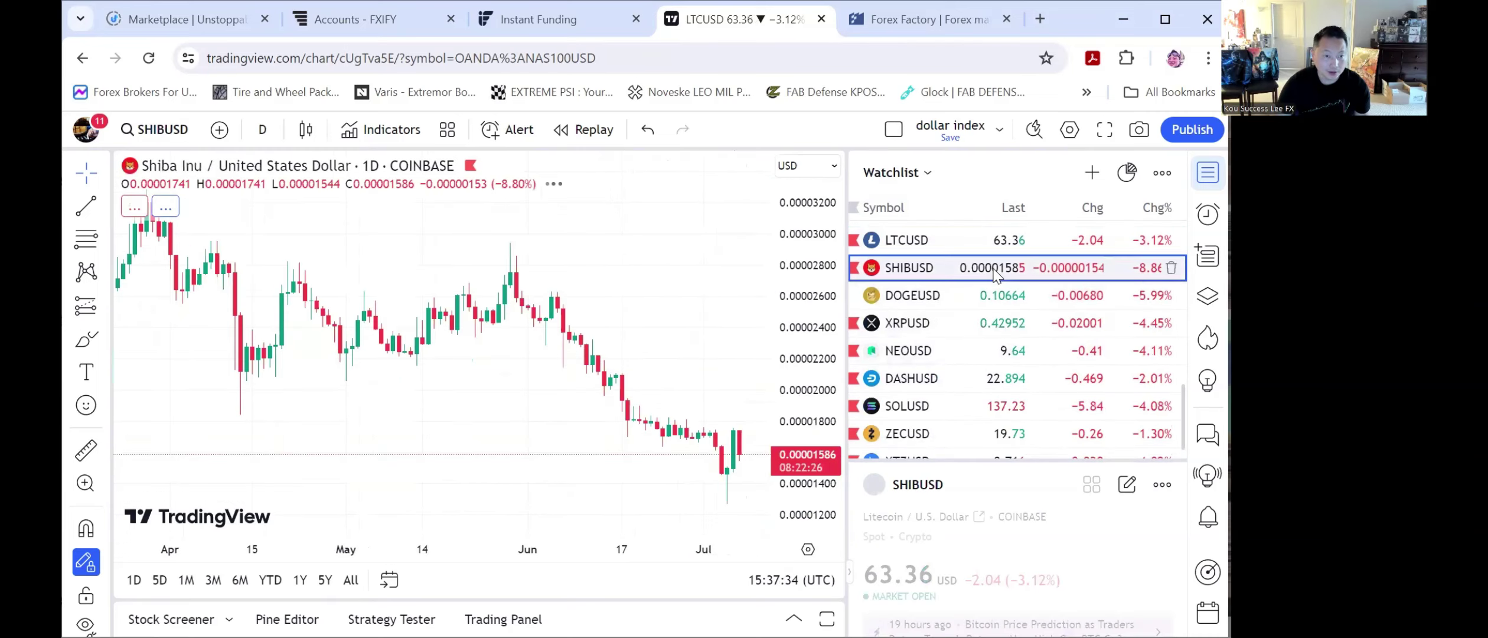
{"action": "left_click_drag", "start_coordinate": [688, 438], "coordinate": [686, 474]}
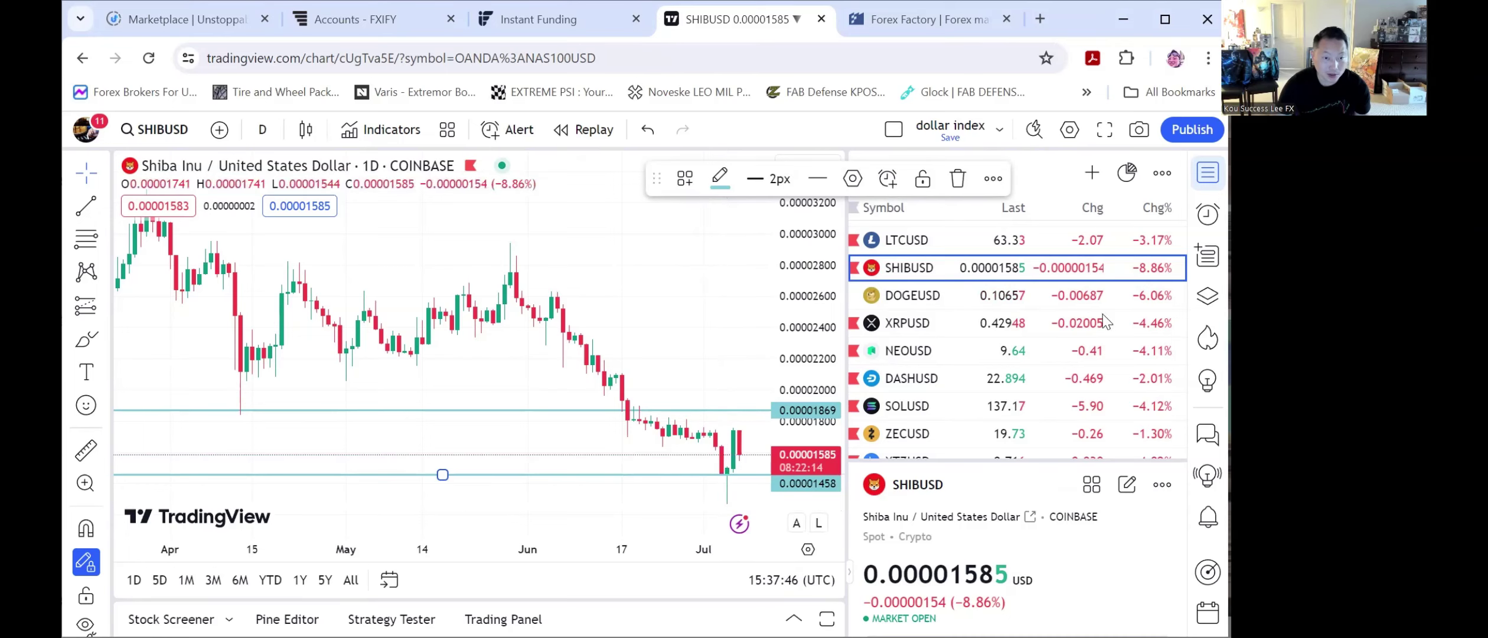
{"action": "left_click", "coordinate": [1030, 300]}
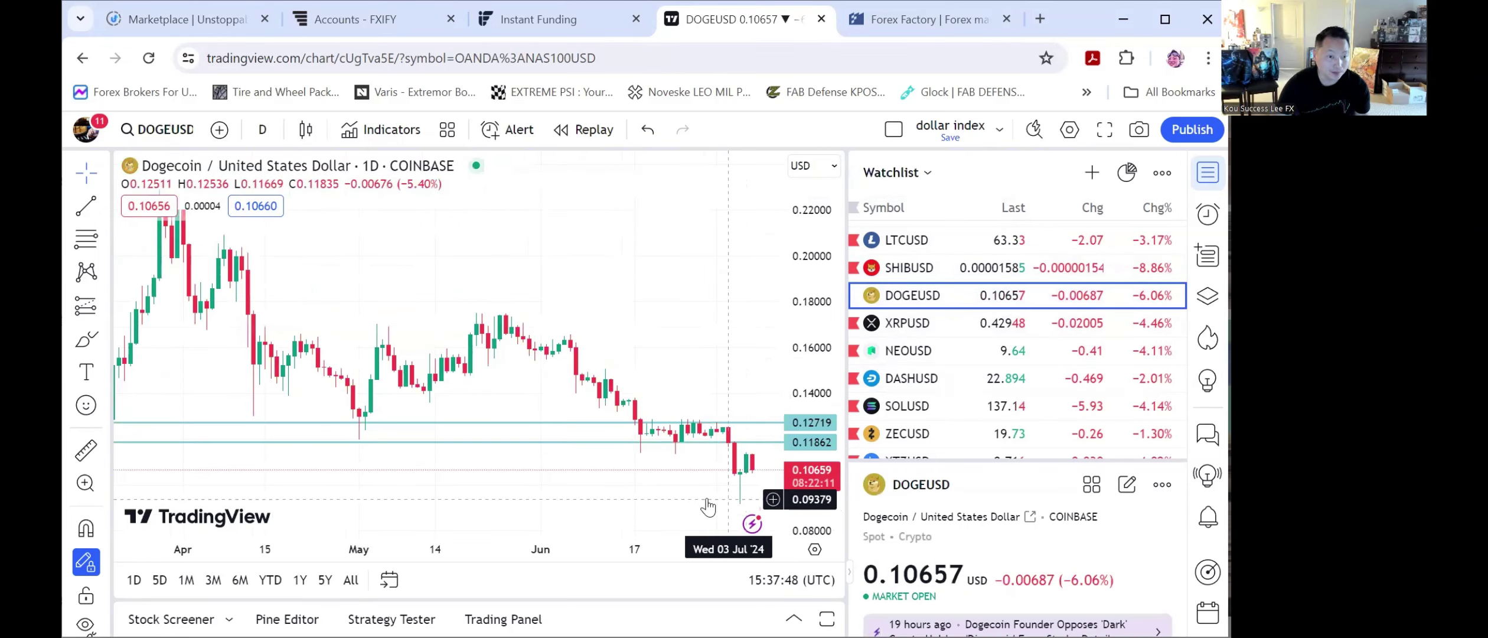
{"action": "left_click_drag", "start_coordinate": [735, 423], "coordinate": [735, 486]}
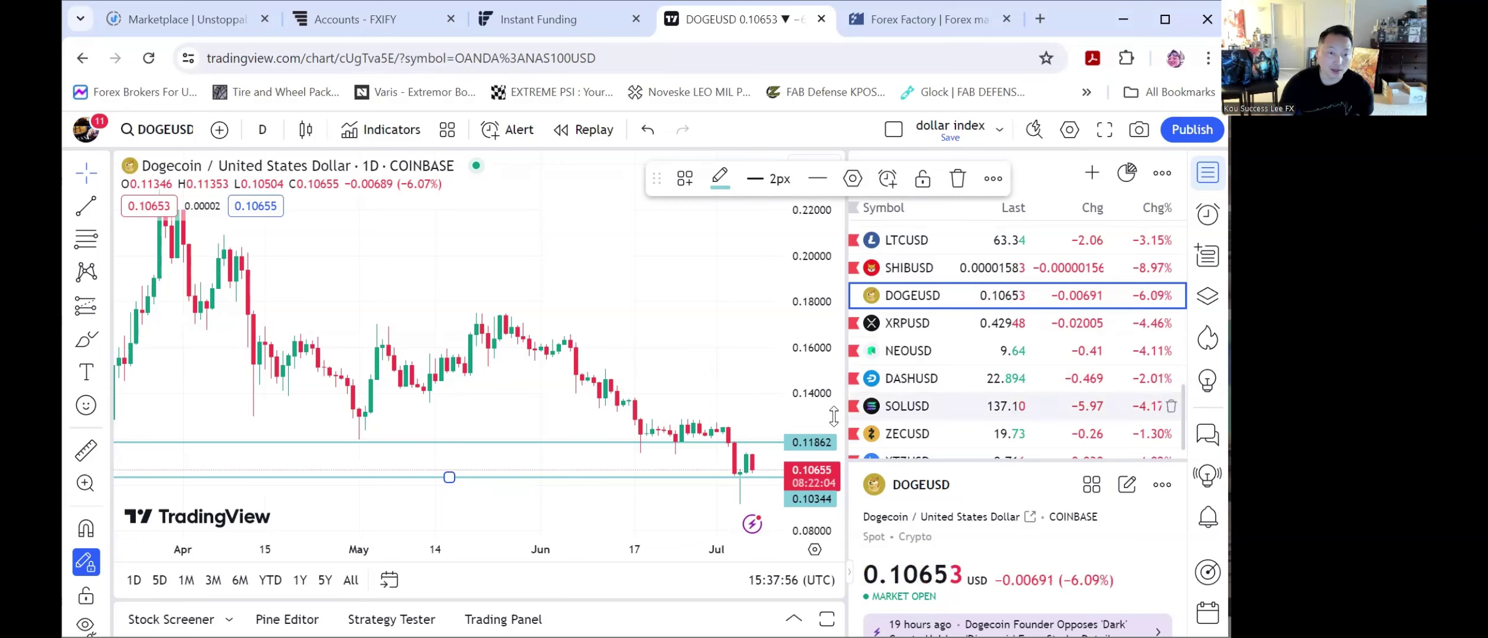
Move XRP's two levels down to 0.42291 and 0.45076
{"action": "left_click", "coordinate": [912, 326]}
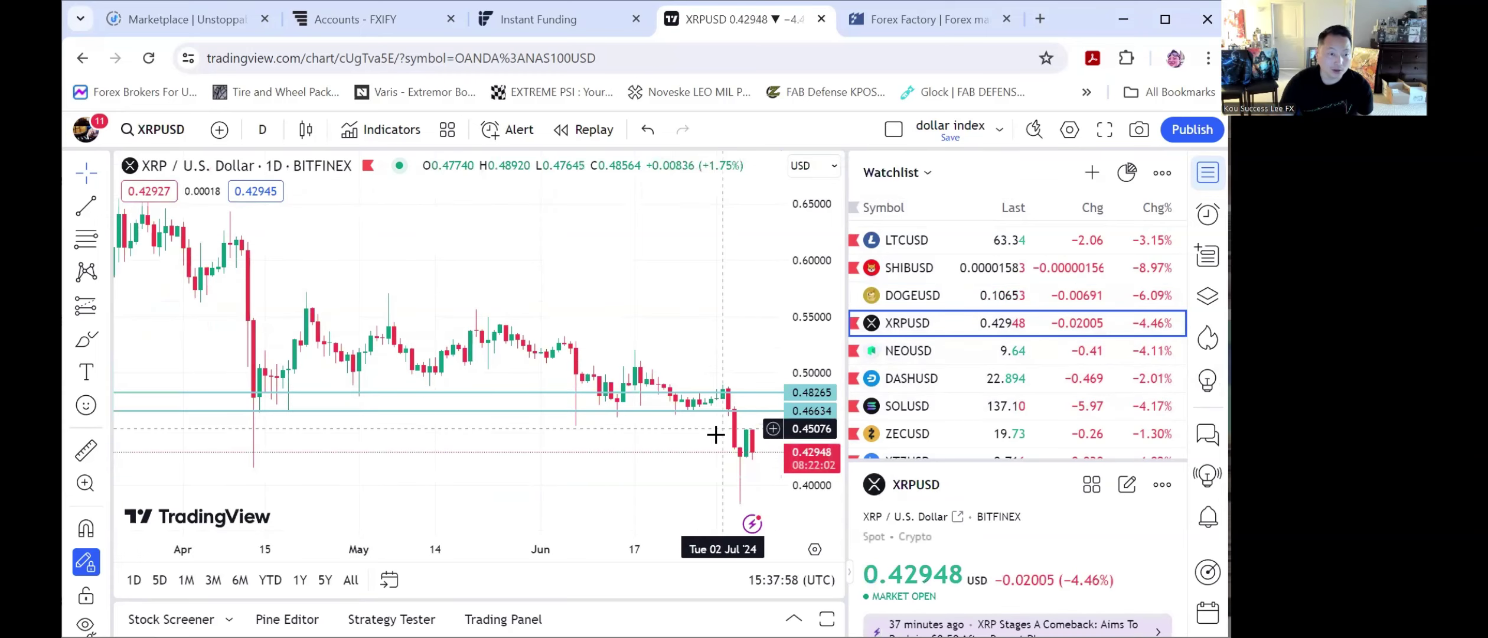
{"action": "left_click_drag", "start_coordinate": [732, 393], "coordinate": [716, 459]}
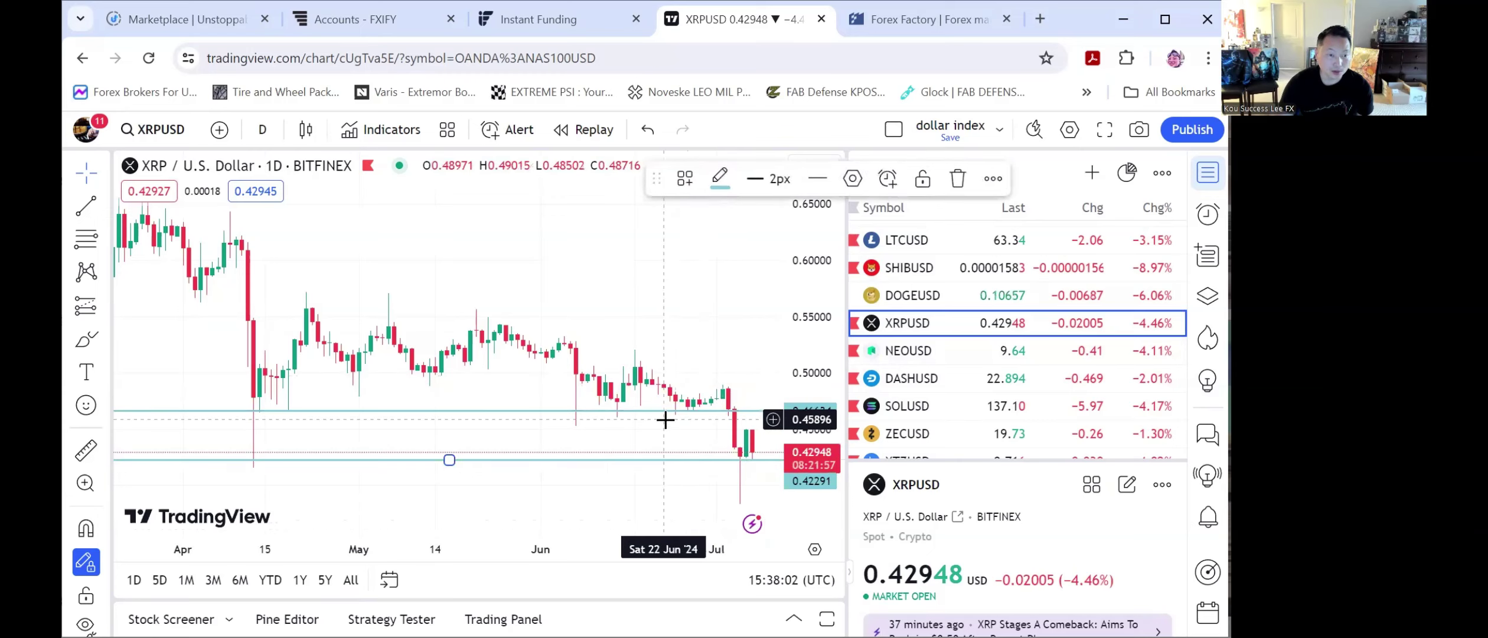
{"action": "left_click_drag", "start_coordinate": [668, 415], "coordinate": [667, 428]}
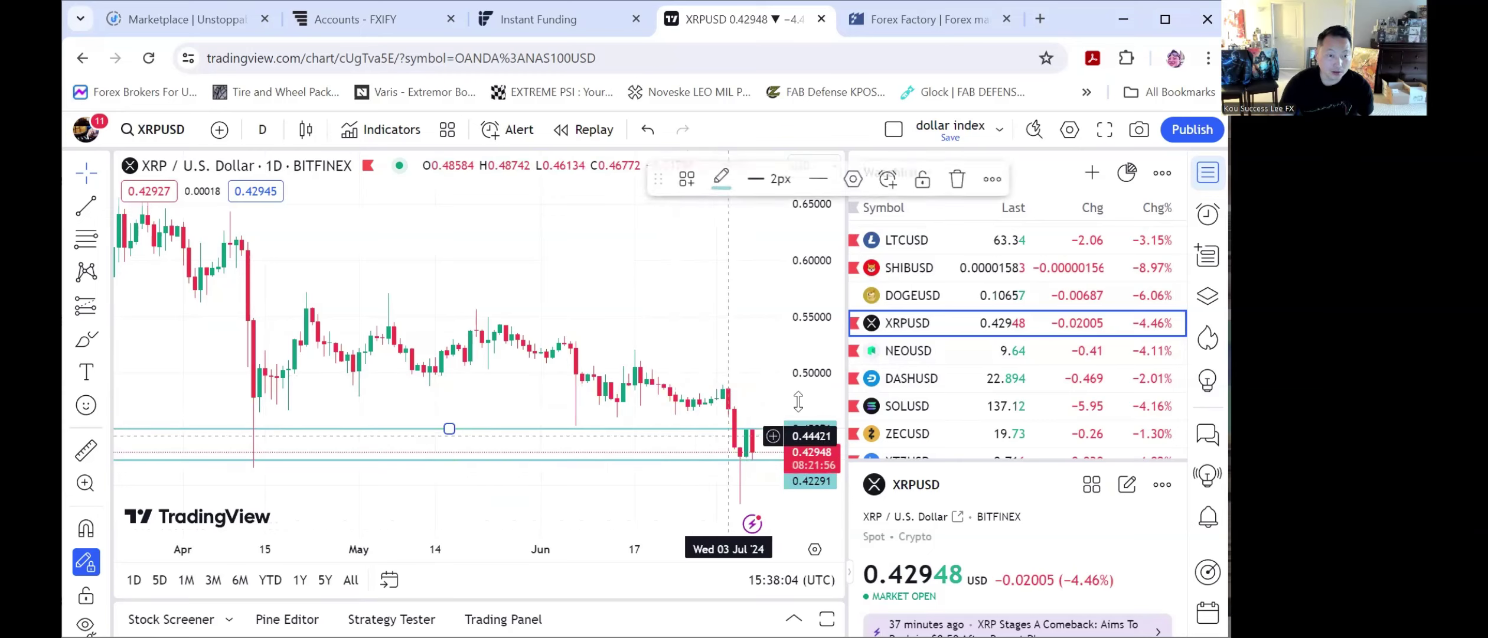
{"action": "left_click", "coordinate": [732, 354]}
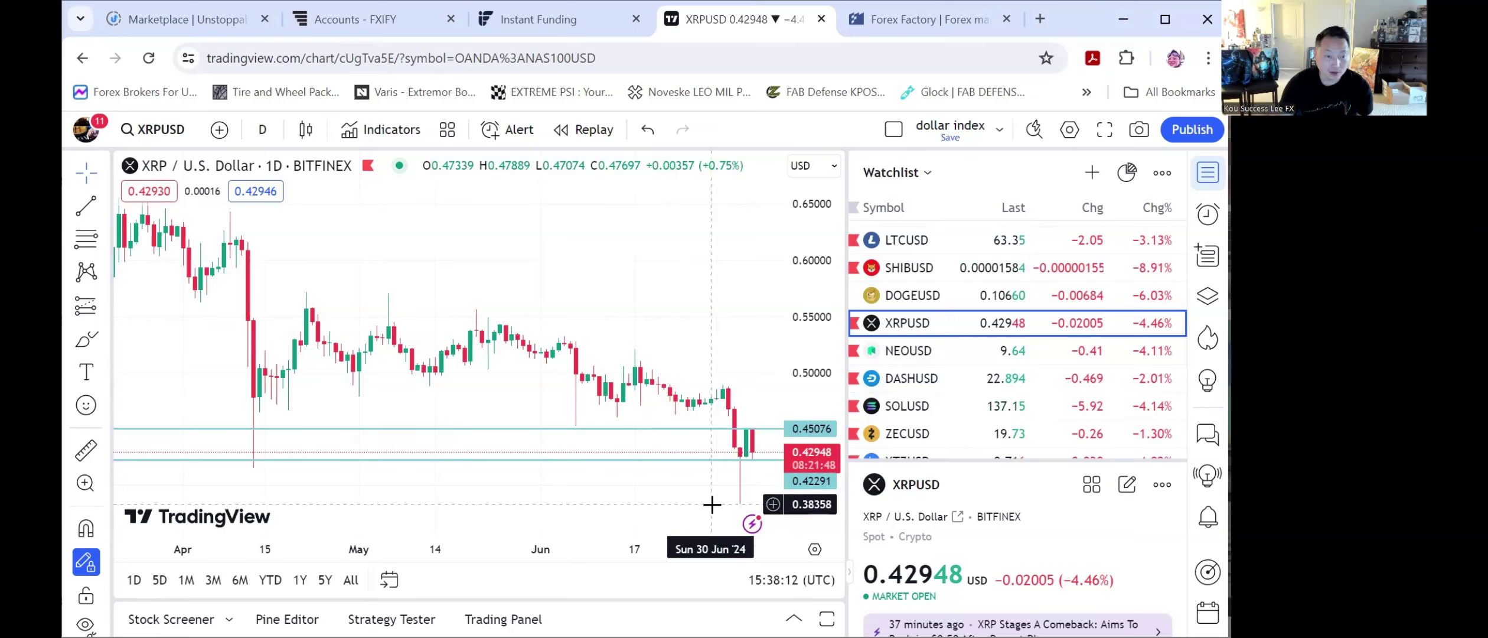
{"action": "left_click", "coordinate": [922, 354]}
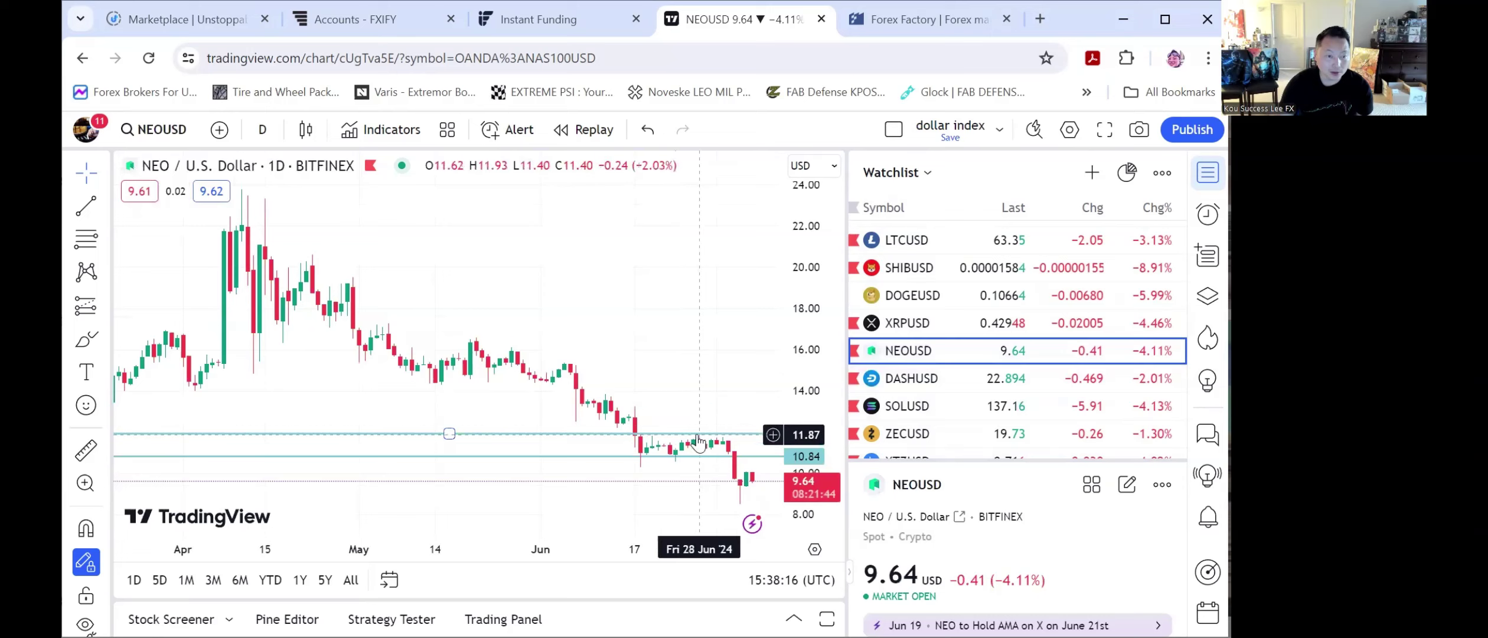
Lower NEO's support line to 8.60
{"action": "left_click_drag", "start_coordinate": [688, 481], "coordinate": [620, 503]}
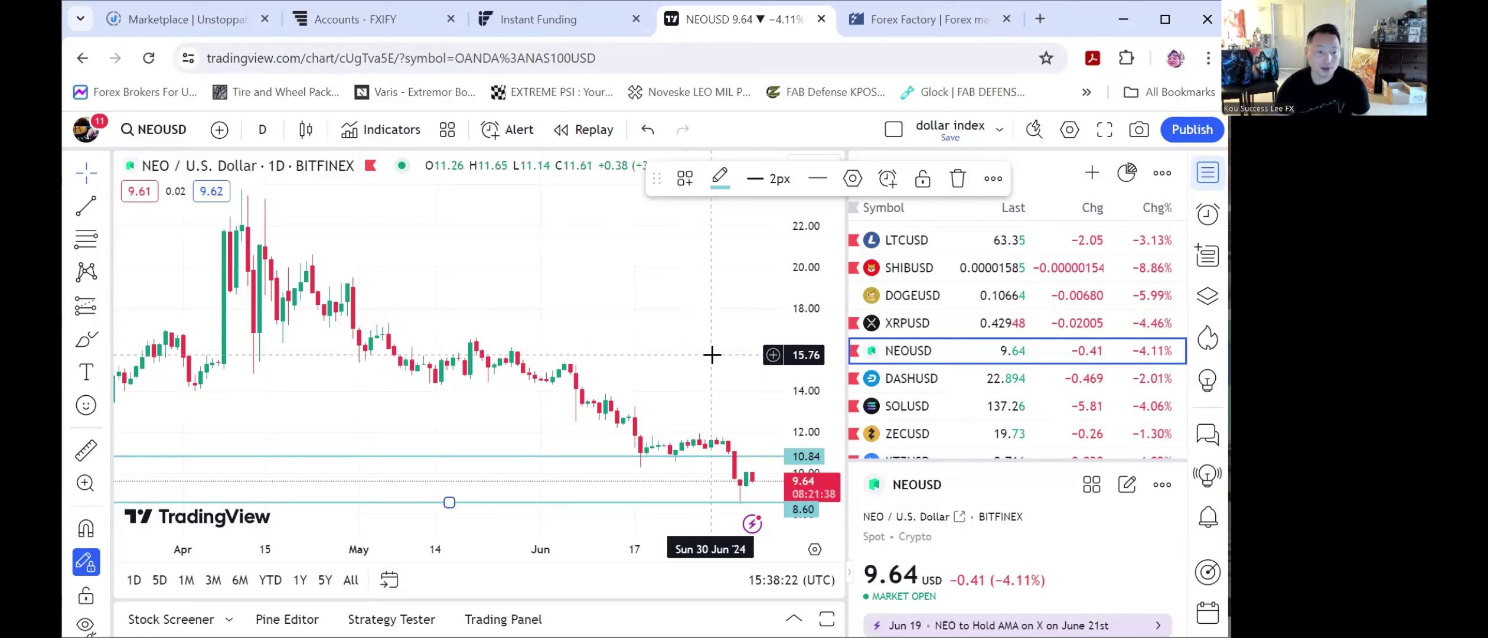
{"action": "scroll", "coordinate": [650, 460], "scroll_direction": "right", "scroll_amount": 5}
{"action": "scroll", "coordinate": [632, 496], "scroll_direction": "down", "scroll_amount": 4}
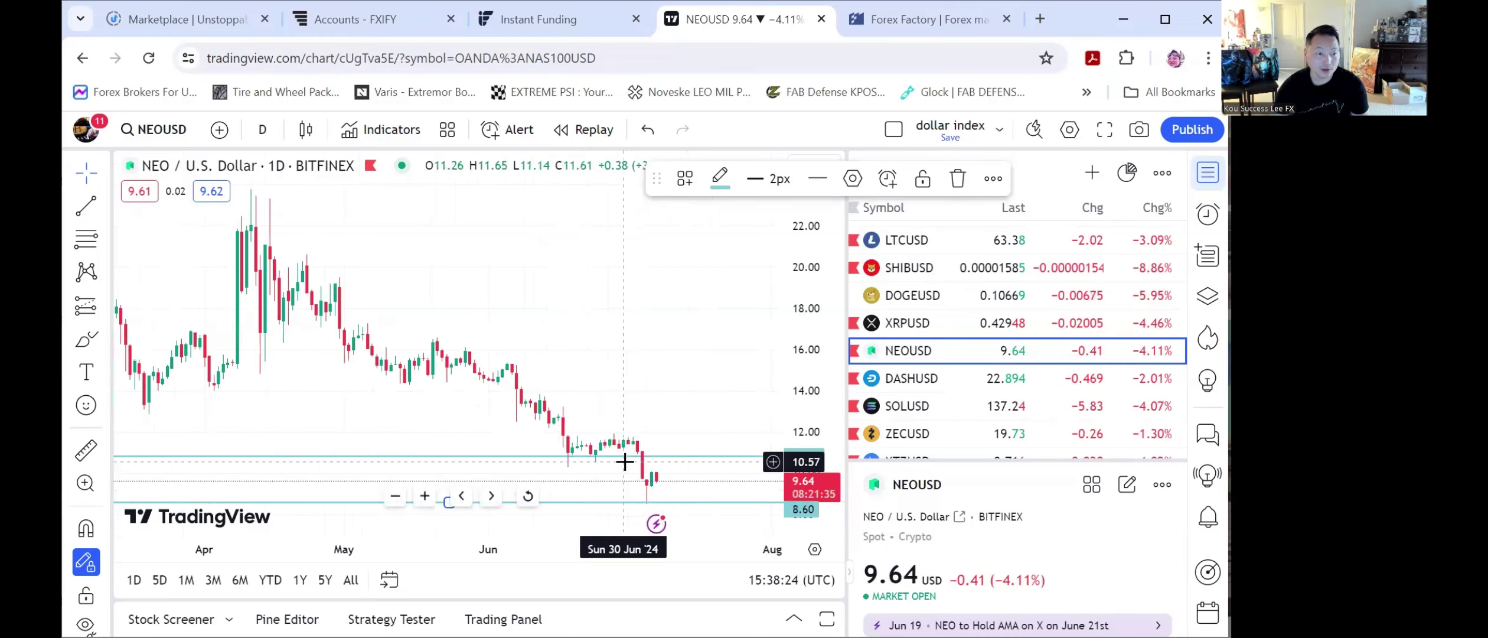
Lower Dash's support line to 19.349
{"action": "left_click", "coordinate": [964, 379]}
{"action": "left_click_drag", "start_coordinate": [644, 454], "coordinate": [631, 505]}
{"action": "left_click", "coordinate": [614, 359]}
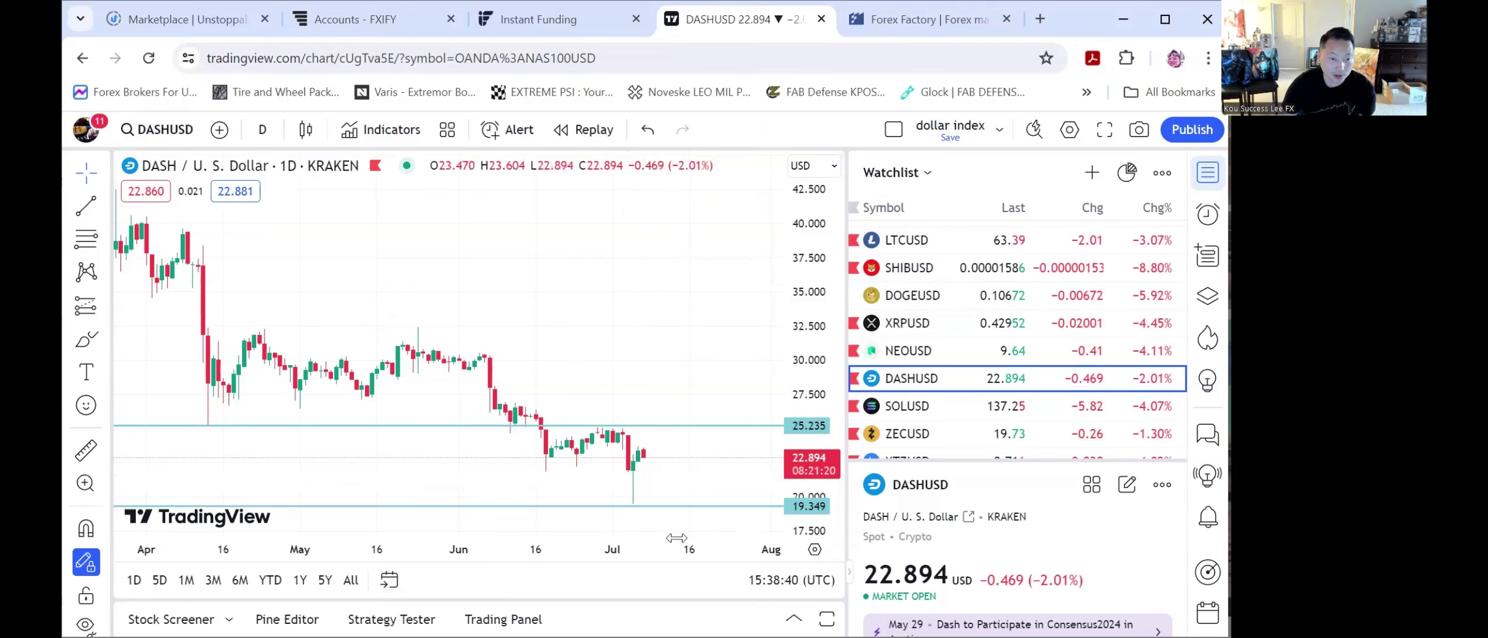
{"action": "left_click", "coordinate": [945, 408]}
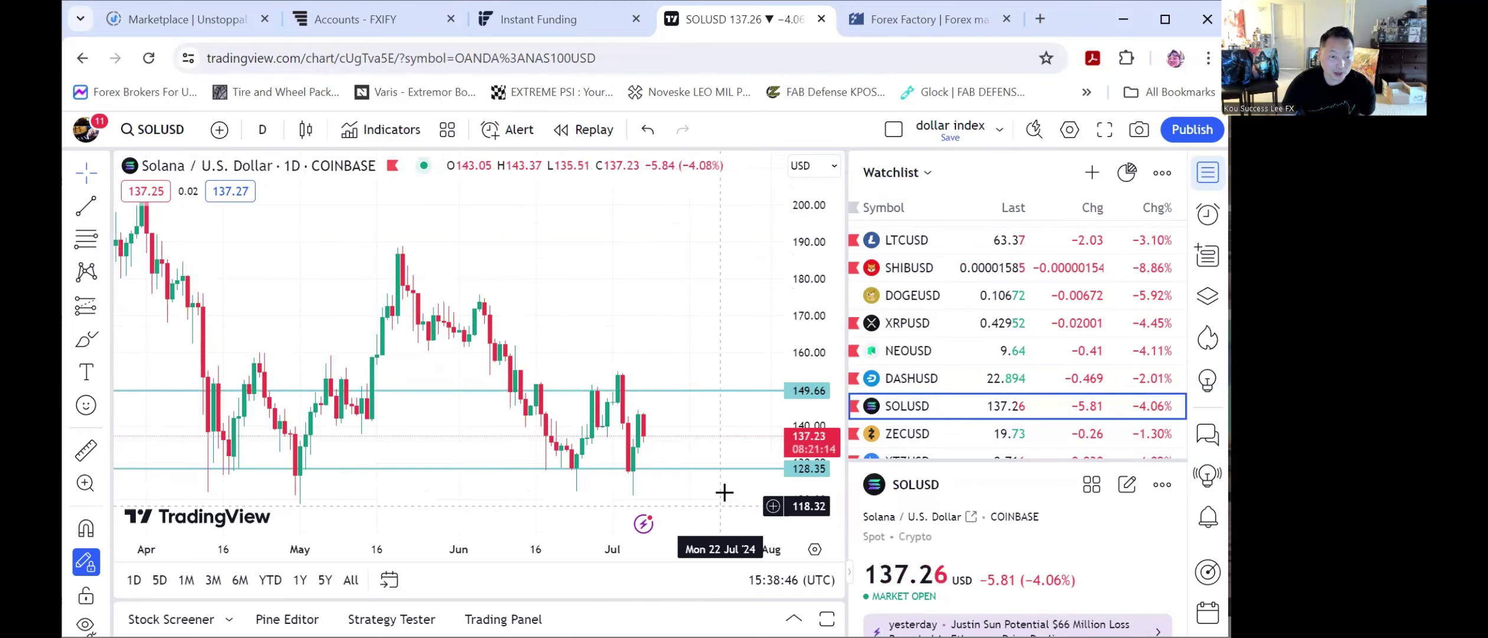
Lower Solana's 128.35 support slightly, Zcash's 19.54 line to 18.20, and Tezos's 0.749 line to 0.683
{"action": "left_click_drag", "start_coordinate": [636, 469], "coordinate": [643, 471]}
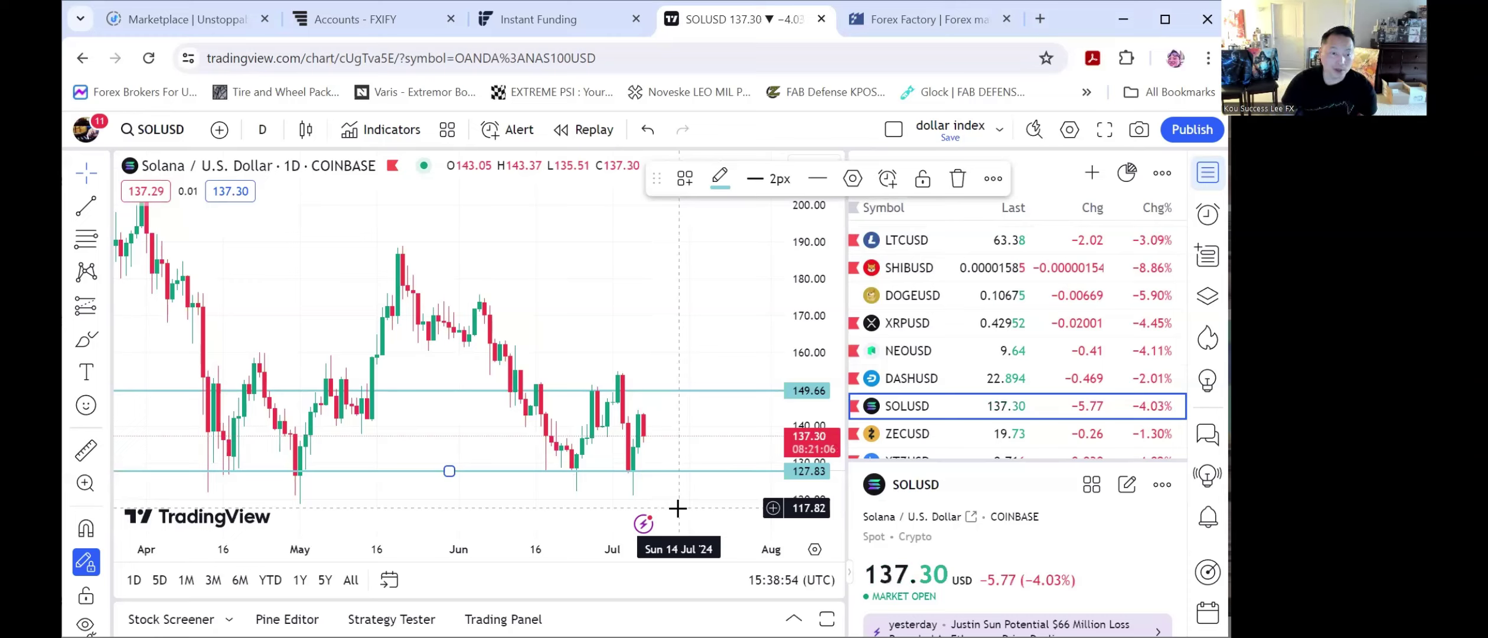
{"action": "left_click", "coordinate": [994, 438]}
{"action": "left_click_drag", "start_coordinate": [673, 432], "coordinate": [670, 458]}
{"action": "left_click", "coordinate": [656, 464]}
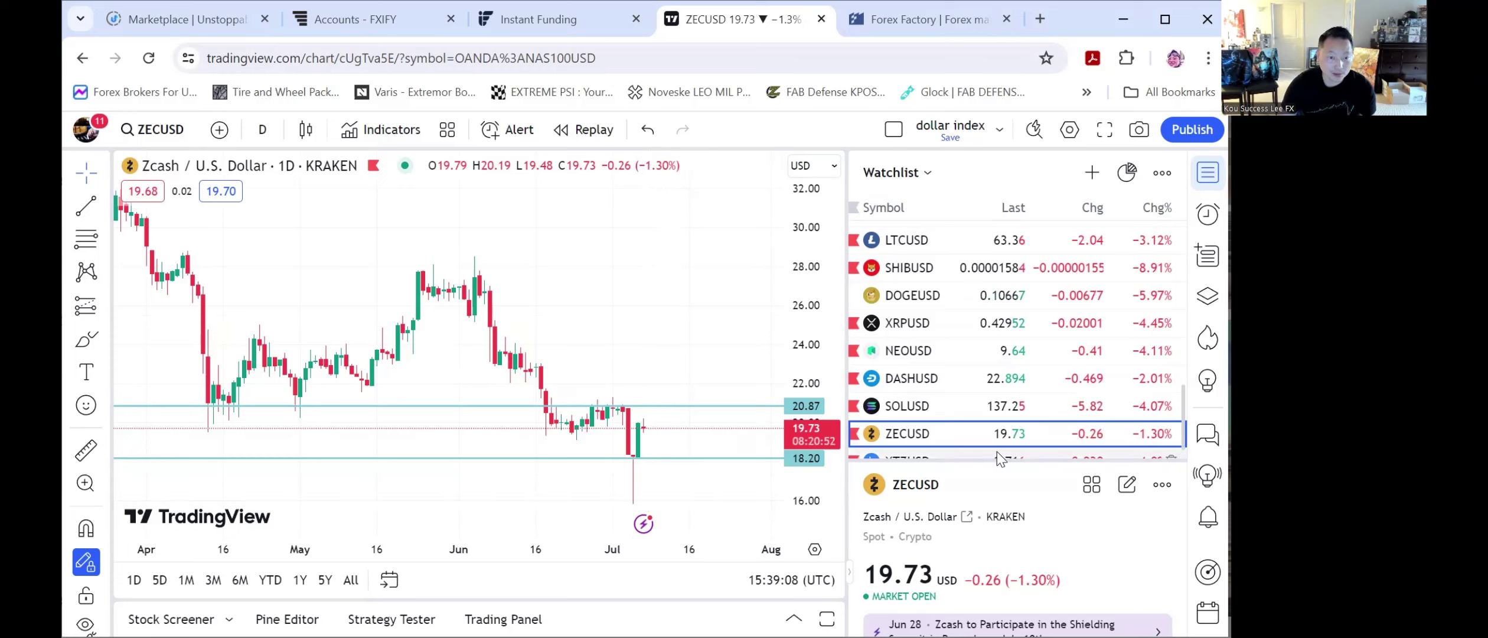
{"action": "key", "text": "Down"}
{"action": "left_click_drag", "start_coordinate": [683, 455], "coordinate": [683, 477]}
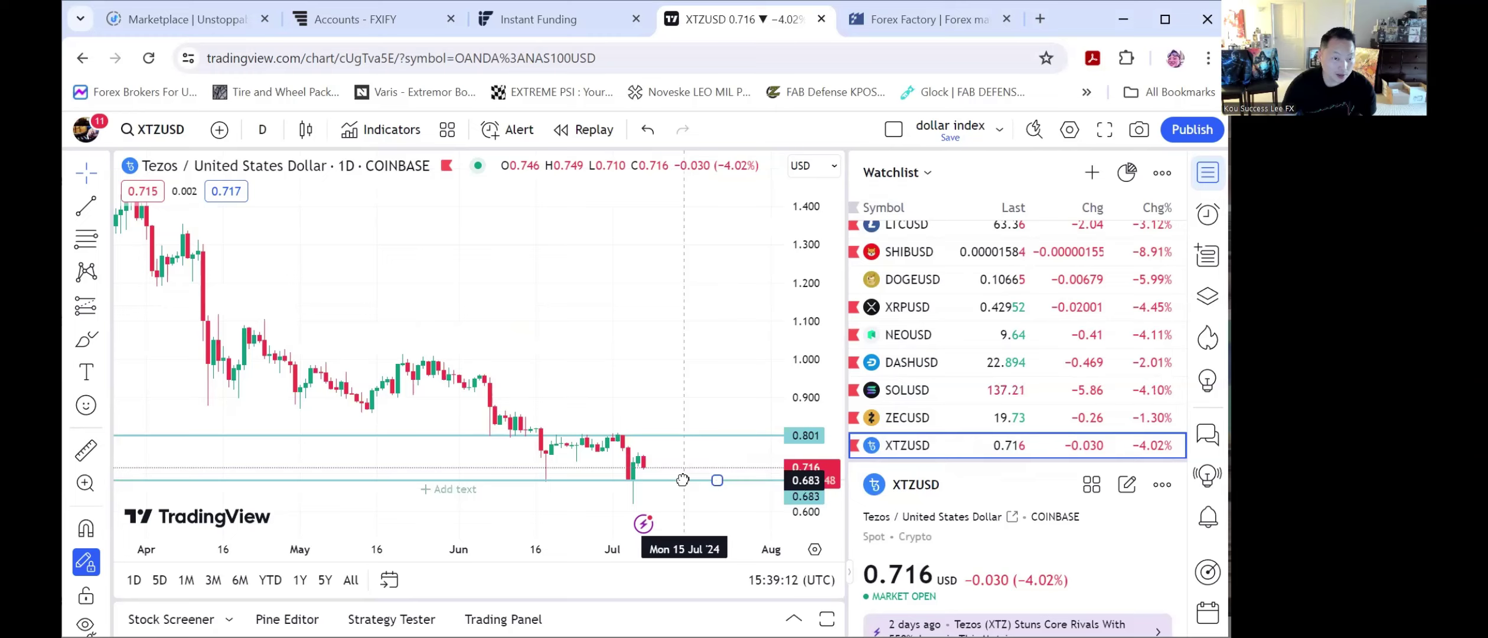